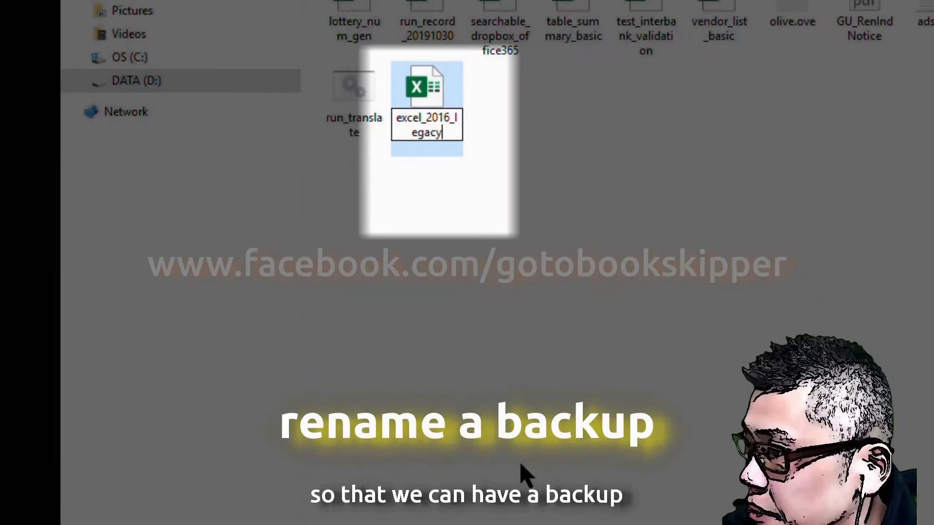
# - Rename the workbook copy as excel_2016_legacy_20201128 and enable editing in it
pyautogui.write('_')
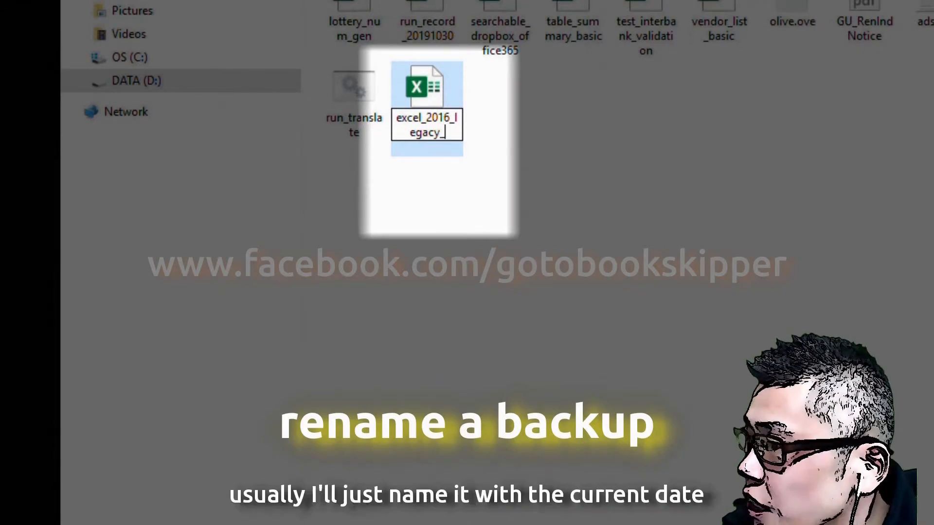
pyautogui.write('20201128')
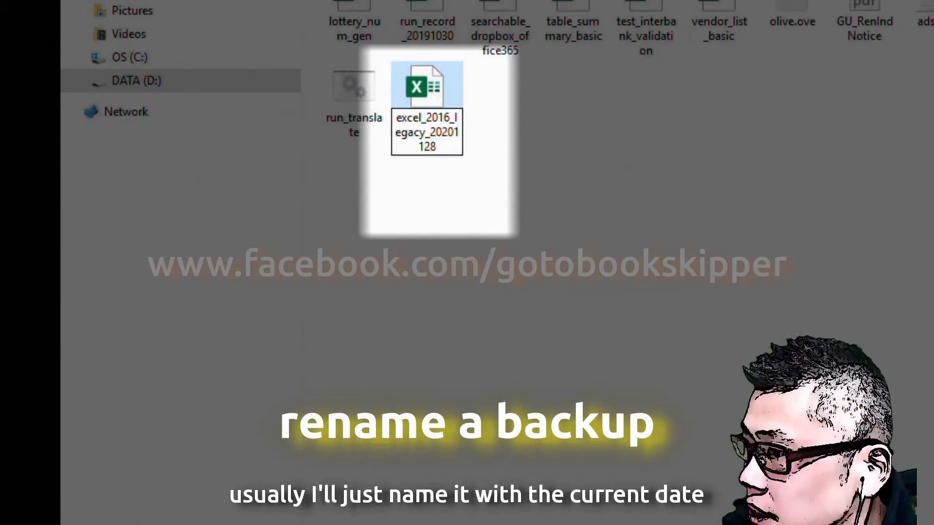
pyautogui.press('Return')
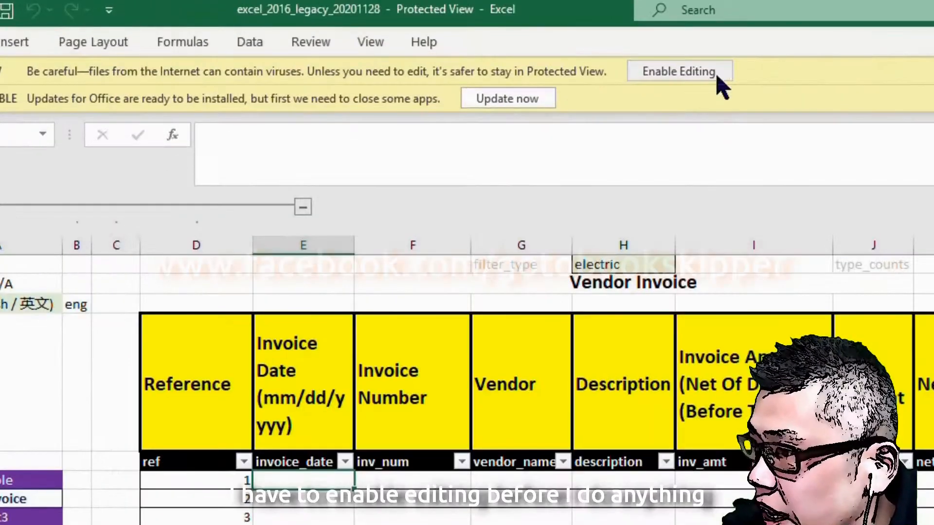
pyautogui.click(696, 75)
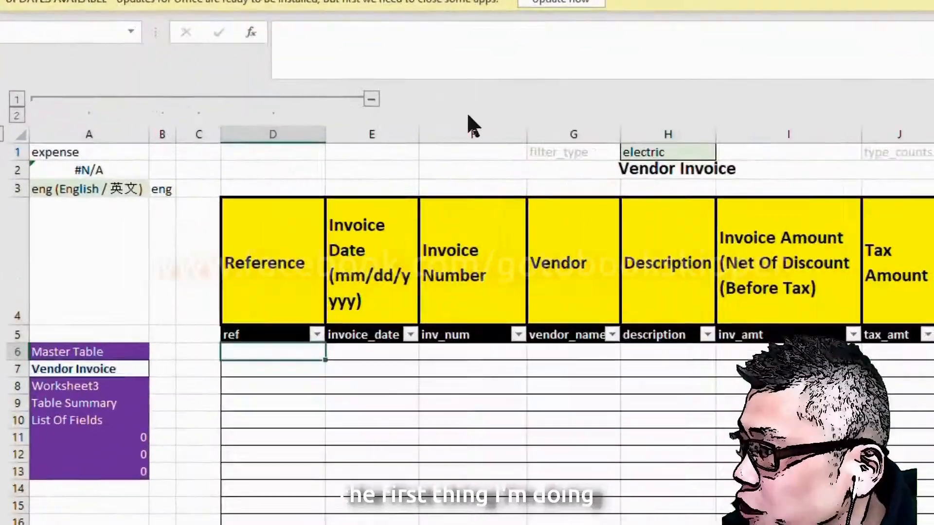
# - Enter the formula =ROWS($D$6:D6) in the first cell of the ref column to number the table rows
pyautogui.write('=')
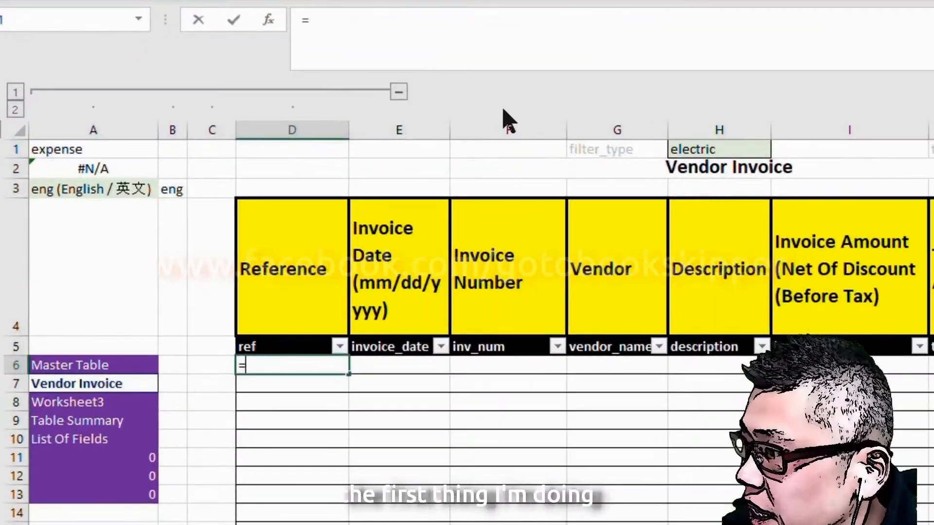
pyautogui.write('rows(')
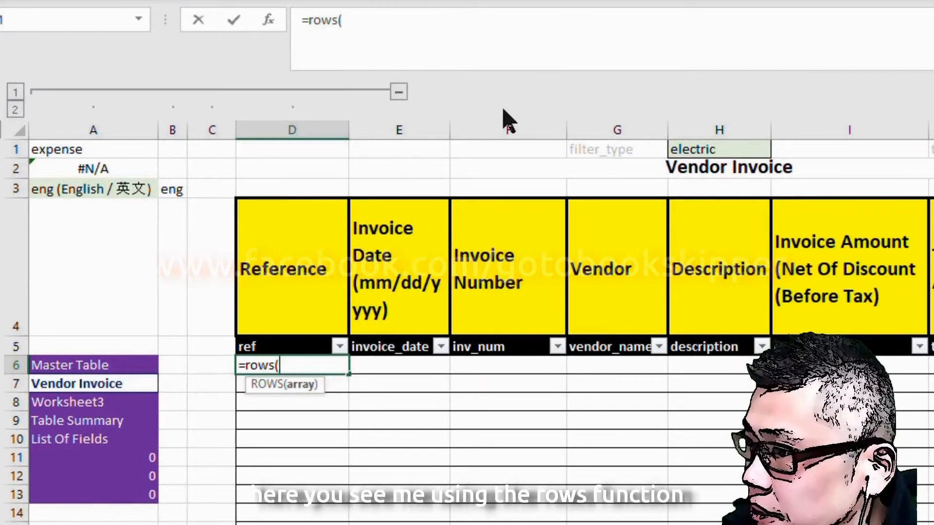
pyautogui.write('d6')
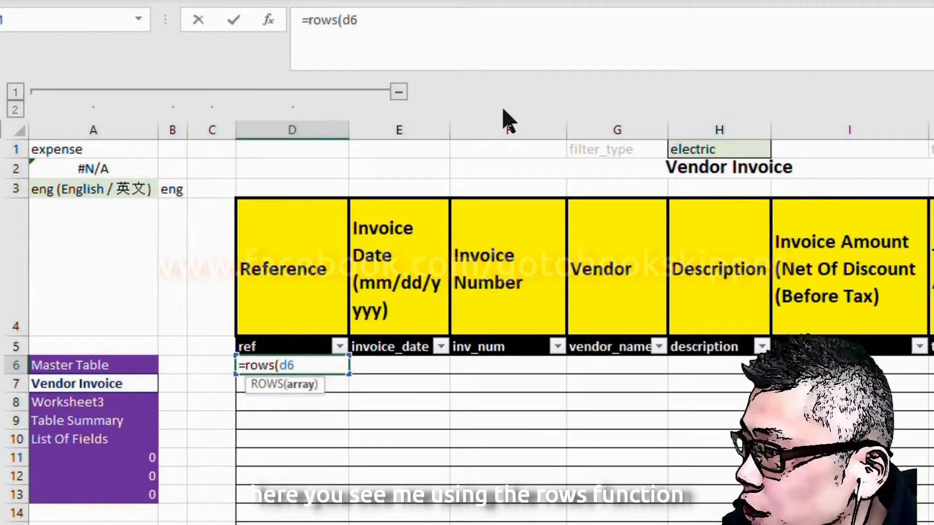
pyautogui.press('F4')
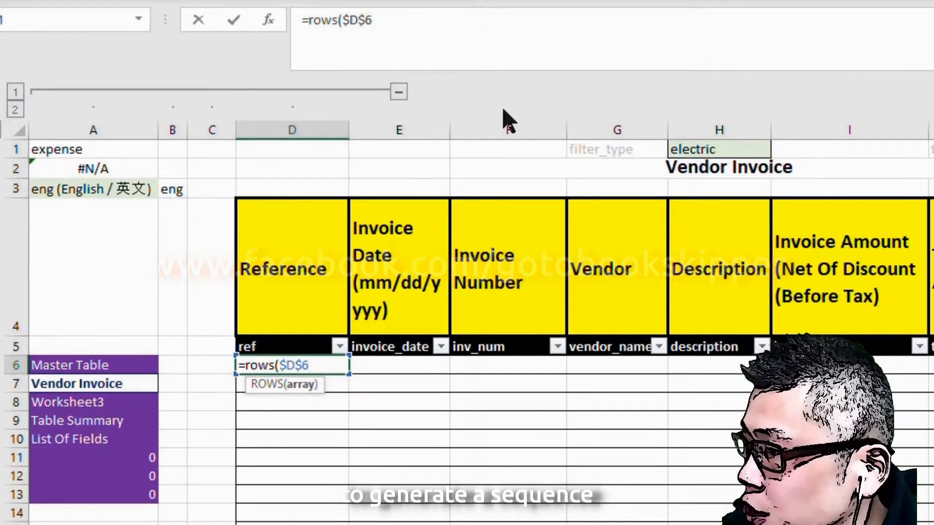
pyautogui.write(':d6')
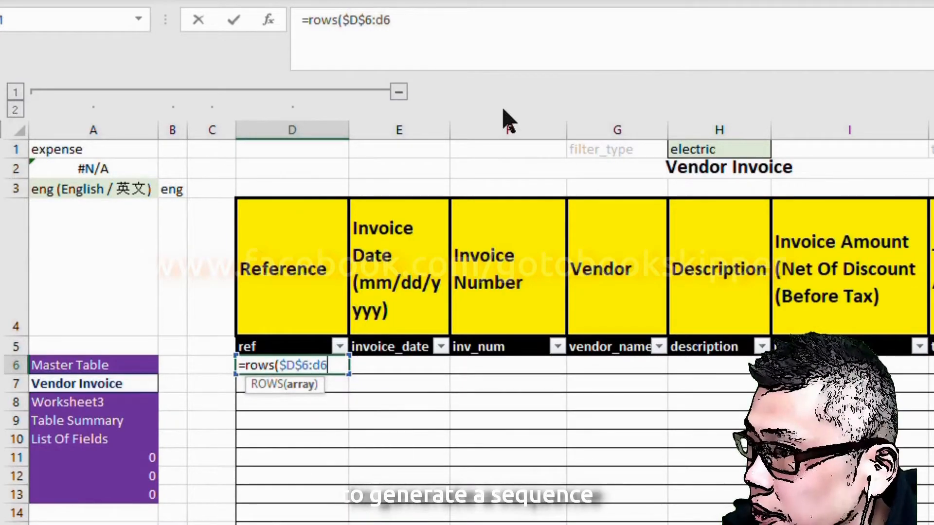
pyautogui.write(')')
pyautogui.press('Return')
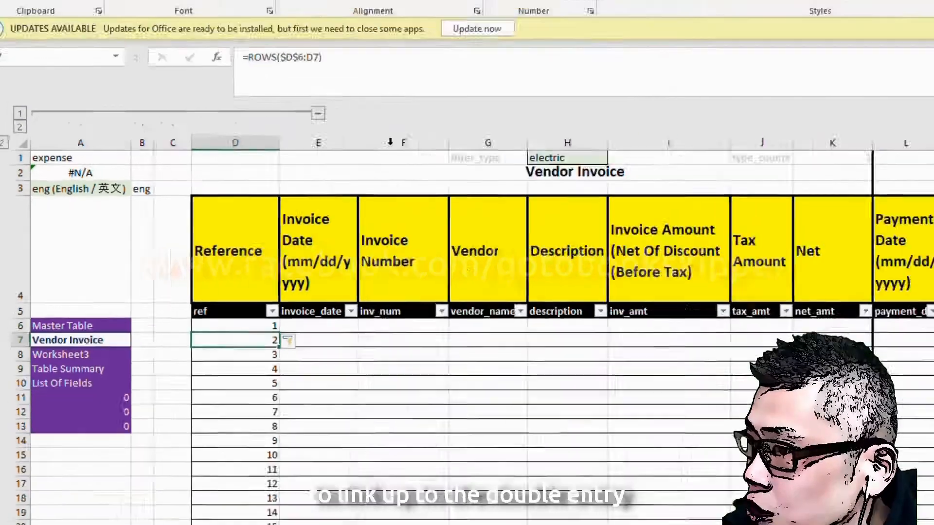
# - Fill all the data cells of the invoice_date column with the lightest green background color
pyautogui.press('Up')
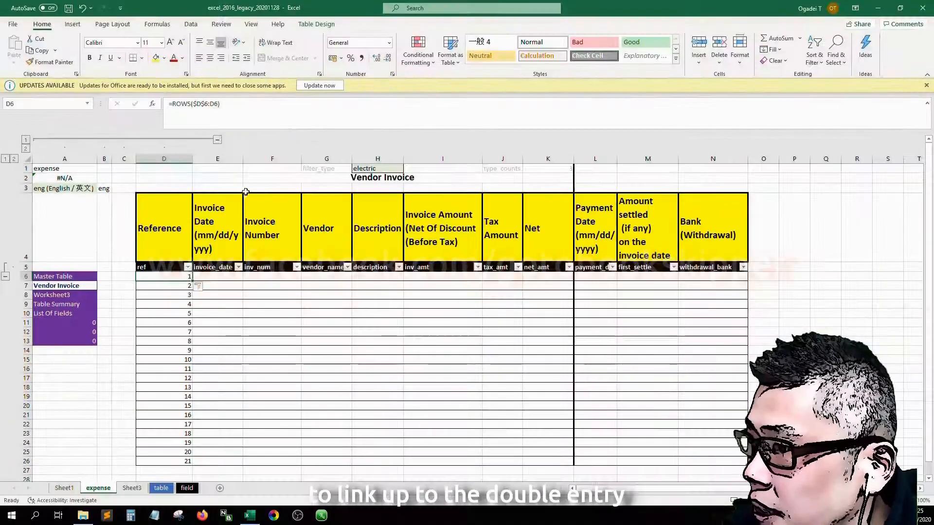
pyautogui.press('Right')
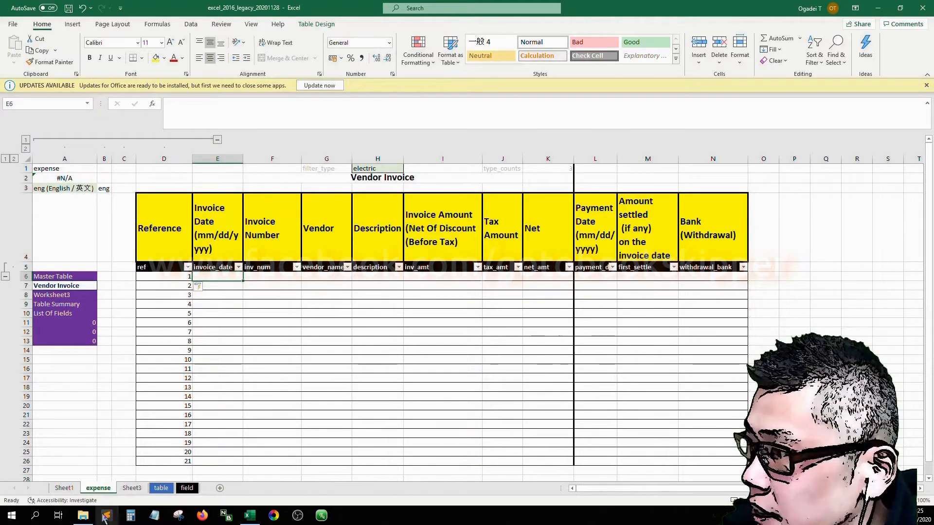
pyautogui.hotkey('ctrl', 'shift', 'Down')
pyautogui.hotkey('ctrl', '1')
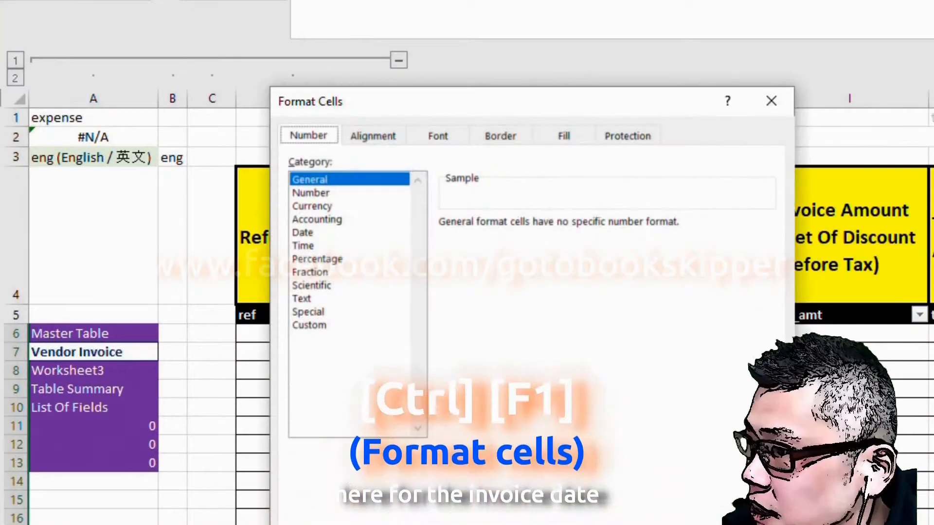
pyautogui.click(559, 138)
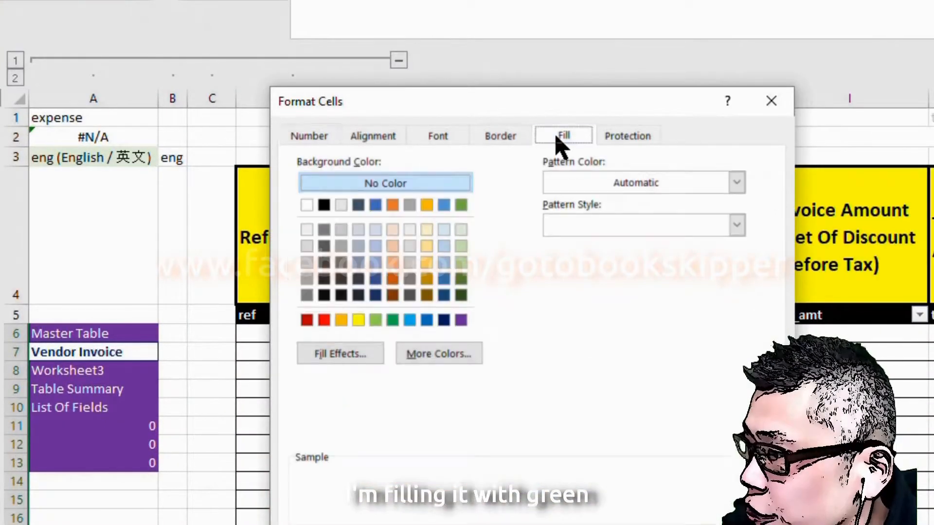
pyautogui.click(461, 229)
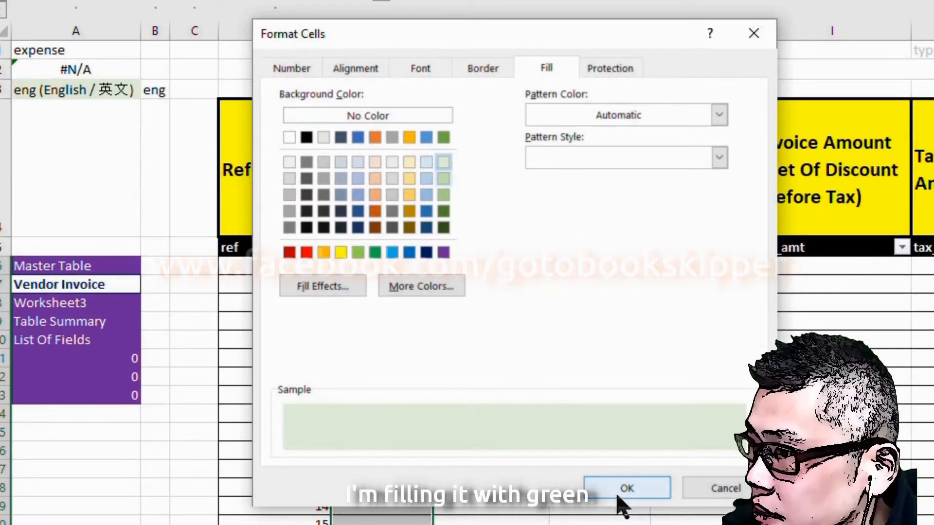
pyautogui.click(619, 492)
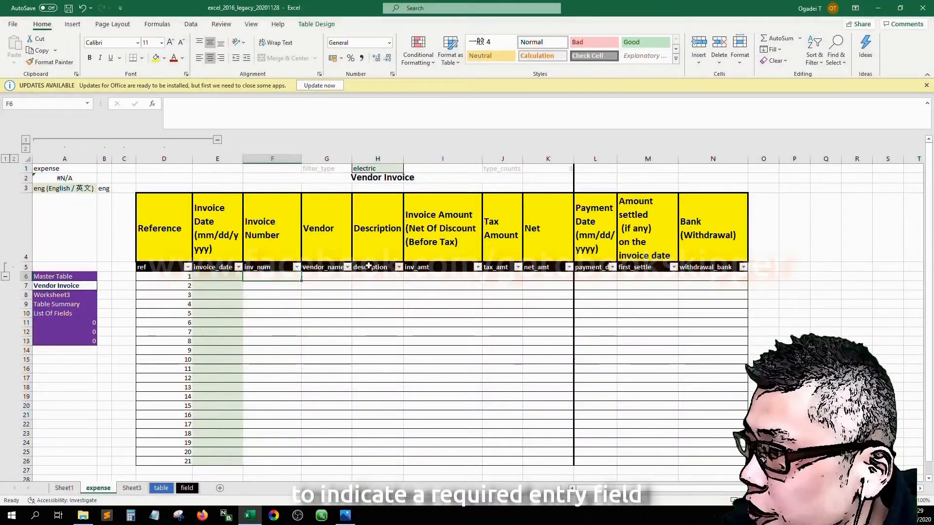
# - Create a conditional formatting rule for the inv_num column with the formula =$E6<>"" and a light green fill
pyautogui.hotkey('alt', 'o')
pyautogui.press('d')
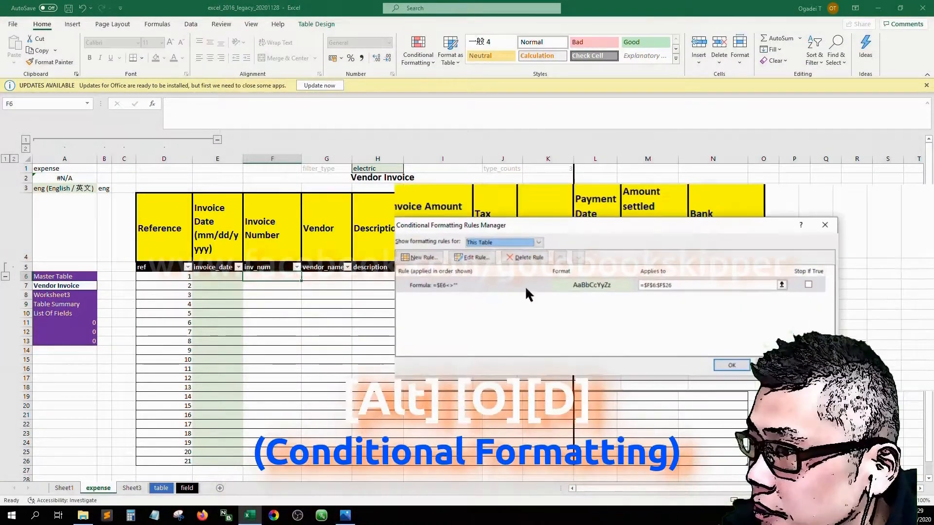
pyautogui.click(525, 285)
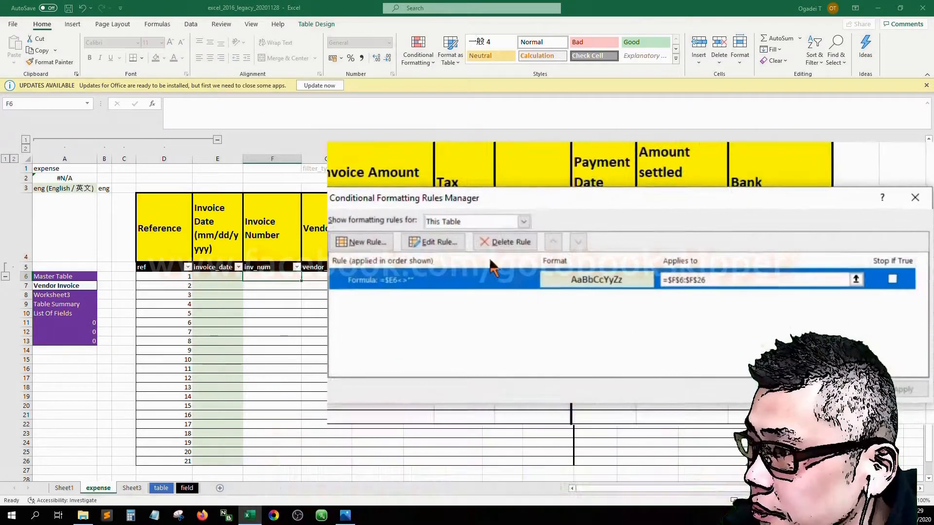
pyautogui.click(382, 243)
pyautogui.click(547, 265)
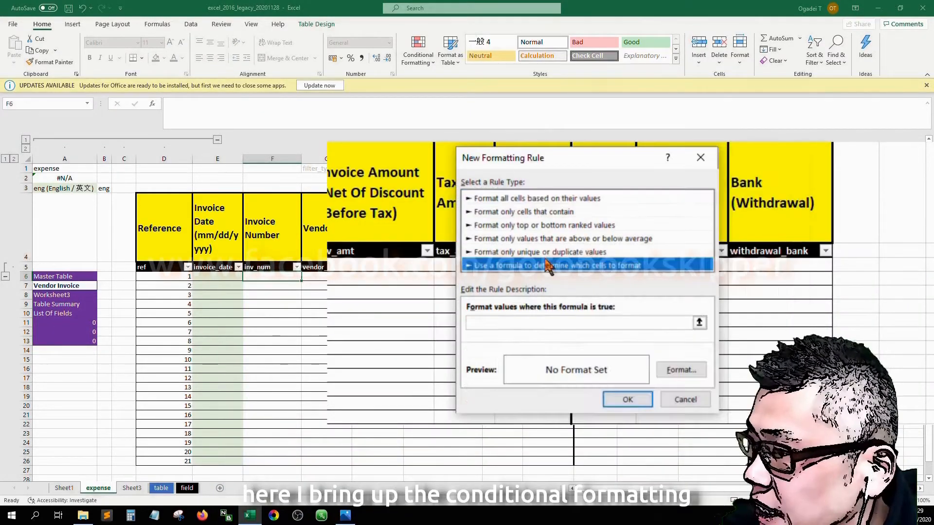
pyautogui.click(538, 321)
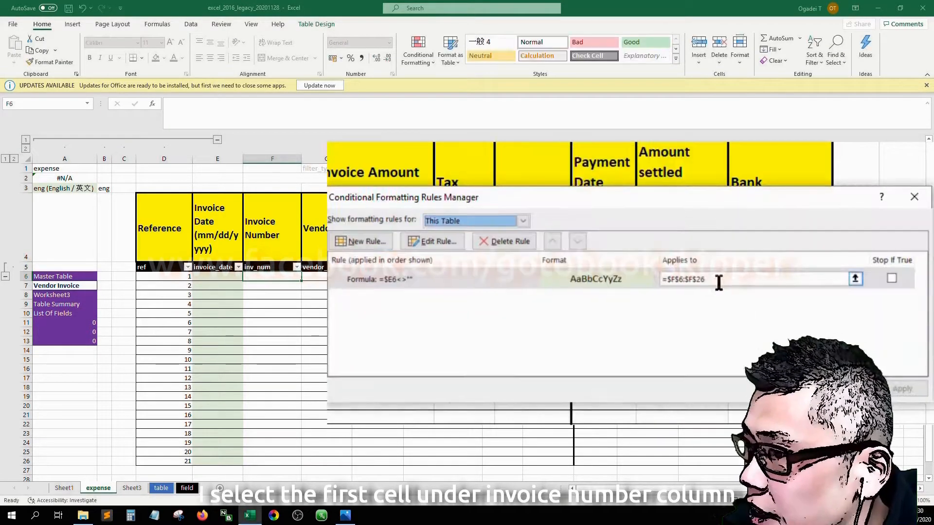
# - Change the range of the =$E6<>"" formatting rule to $G$6:$K$26 and apply it
pyautogui.click(719, 281)
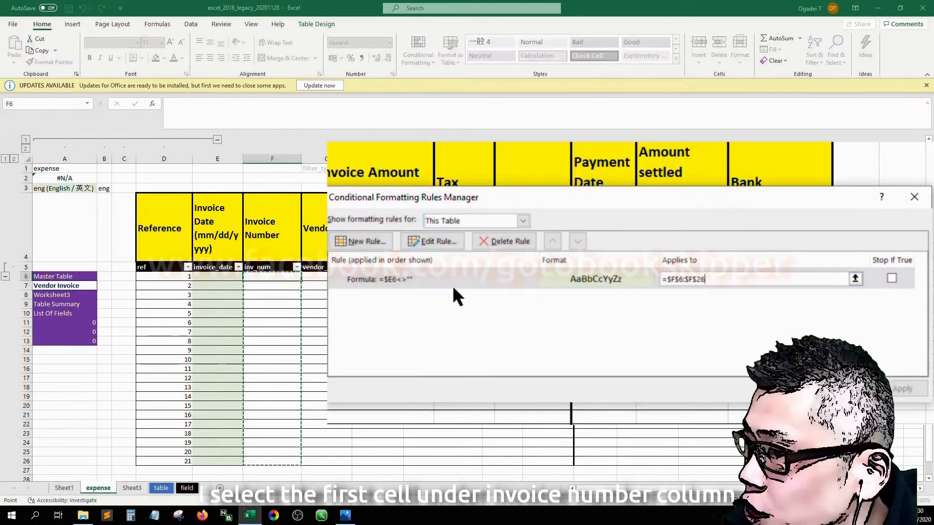
pyautogui.click(309, 281)
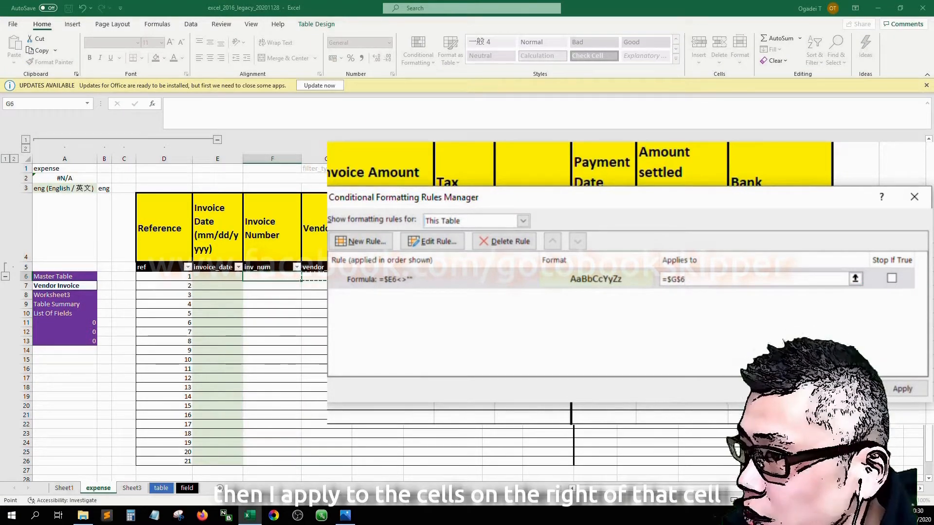
pyautogui.moveTo(584, 201); pyautogui.dragTo(658, 249)
pyautogui.hotkey('shift', 'Right')
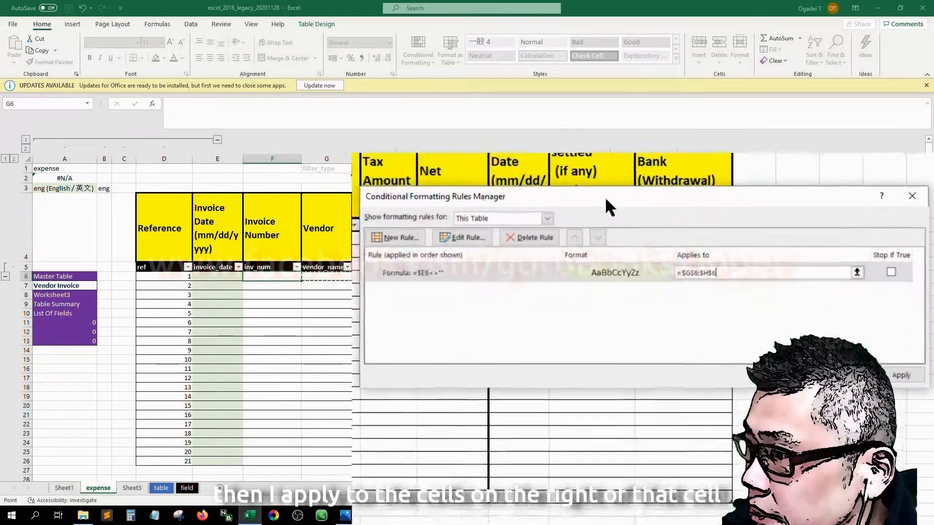
pyautogui.hotkey('shift', 'Right')
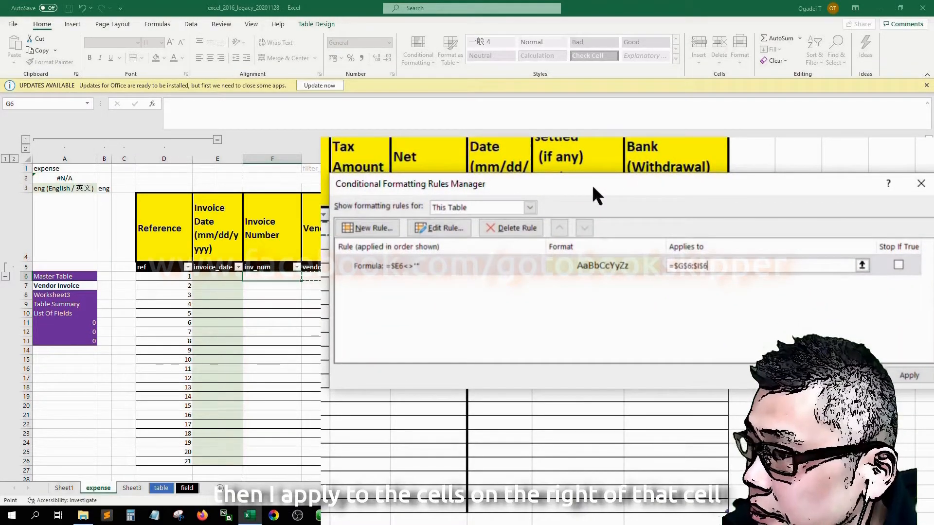
pyautogui.moveTo(652, 179); pyautogui.dragTo(657, 251)
pyautogui.hotkey('shift', 'Down')
pyautogui.hotkey('shift', 'Down')
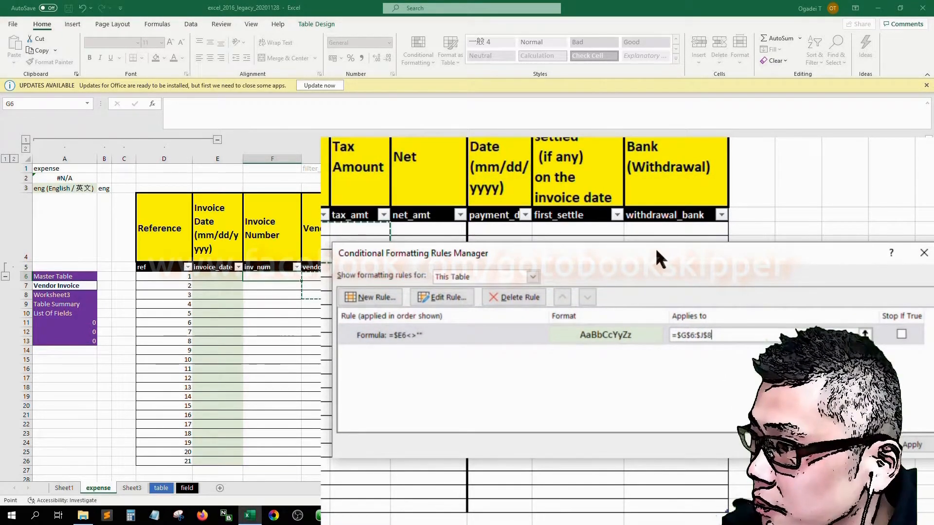
pyautogui.hotkey('shift', 'Right')
pyautogui.hotkey('shift', 'Right')
pyautogui.hotkey('ctrl', 'shift', 'Down')
pyautogui.click(912, 446)
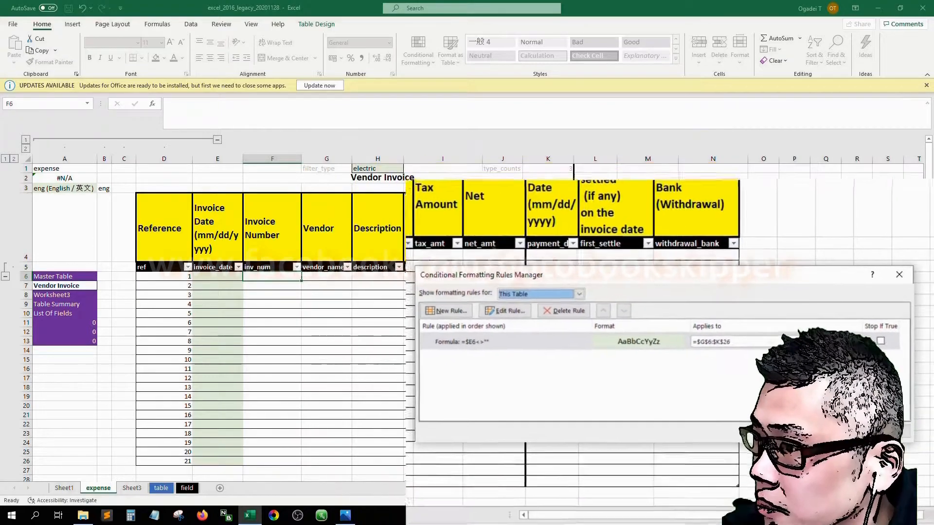
pyautogui.click(795, 445)
# - Test the conditional formatting by entering d in the first two invoice_date cells
pyautogui.press('Left')
pyautogui.write('d')
pyautogui.press('Tab')
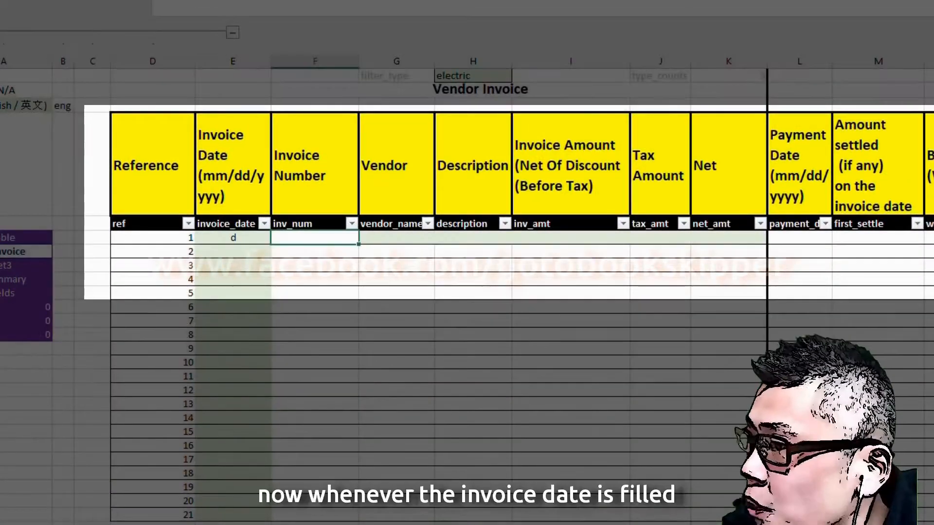
pyautogui.press('Left')
pyautogui.press('Down')
pyautogui.write('d')
pyautogui.press('Right')
pyautogui.press('Up')
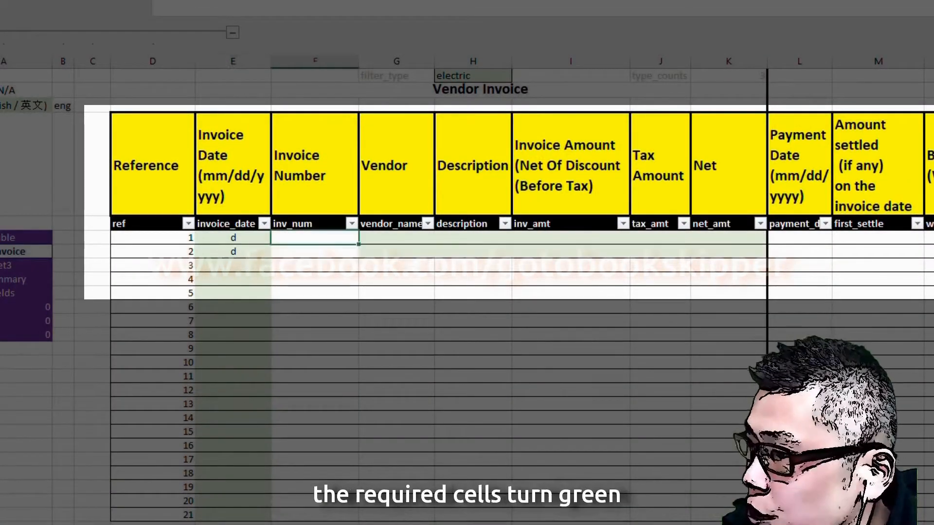
# - Clear the two test entries from the invoice_date column
pyautogui.press('Left')
pyautogui.press('Delete')
pyautogui.press('Down')
pyautogui.press('Delete')
pyautogui.press('Up')
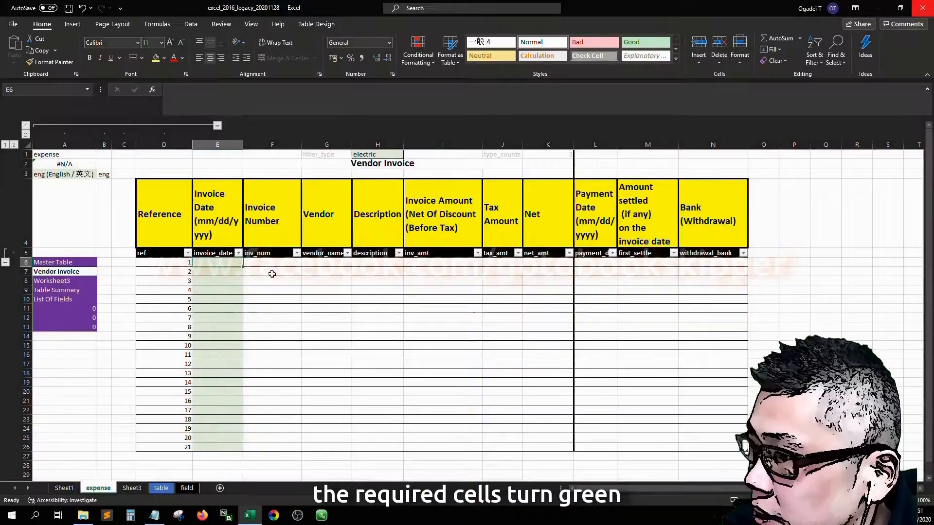
# - Enter sample text in the invoice_date column: a in rows 1, 2 and 5, and aa in row 3
pyautogui.write('a')
pyautogui.press('Down')
pyautogui.press('Down')
pyautogui.write('aa')
pyautogui.press('Down')
pyautogui.press('Up')
pyautogui.press('Up')
pyautogui.write('a')
pyautogui.press('Down')
pyautogui.press('Down')
pyautogui.press('Down')
pyautogui.write('a')
# - Replace the ROWS formula in the first ref cell with the start of an IF function
pyautogui.press('Up')
pyautogui.press('Up')
pyautogui.press('Up')
pyautogui.press('Up')
pyautogui.press('Left')
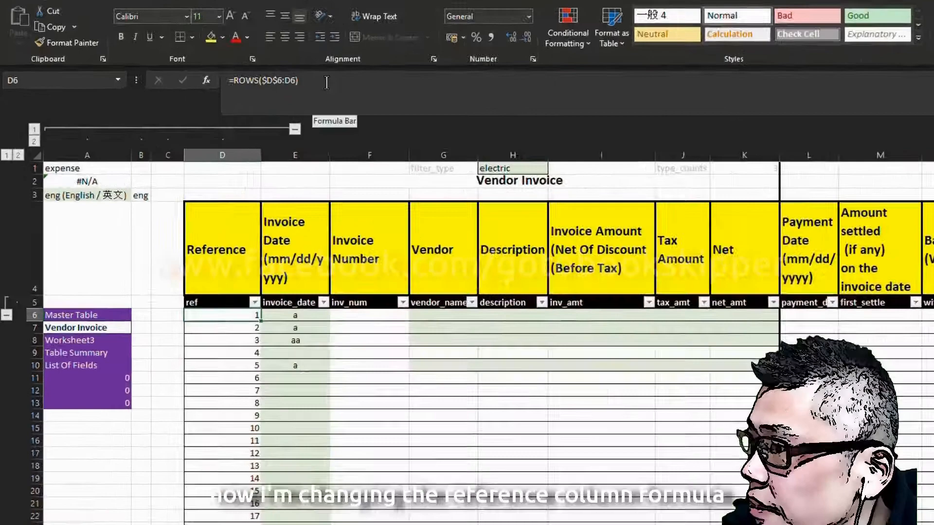
pyautogui.click(240, 91)
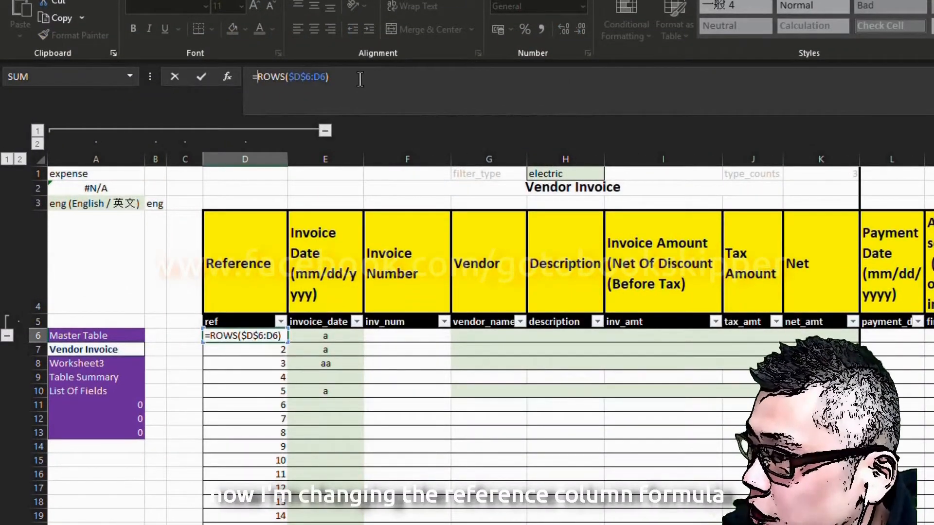
pyautogui.hotkey('shift', 'End')
pyautogui.press('Delete')
pyautogui.write('if(')
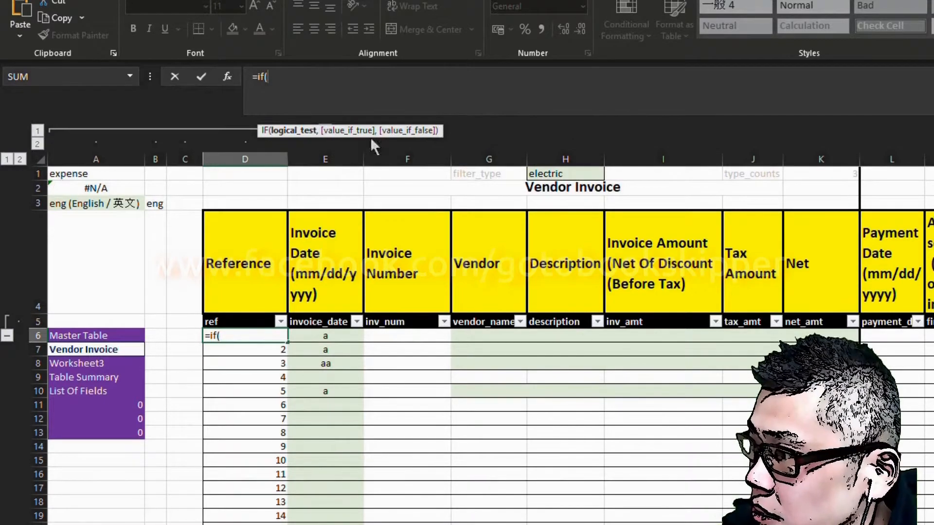
# - Complete the ref formula so it returns ROWS($D$6:D6) when [@[invoice_date]]<>""
pyautogui.click(405, 287)
pyautogui.press('Left')
pyautogui.press('Down')
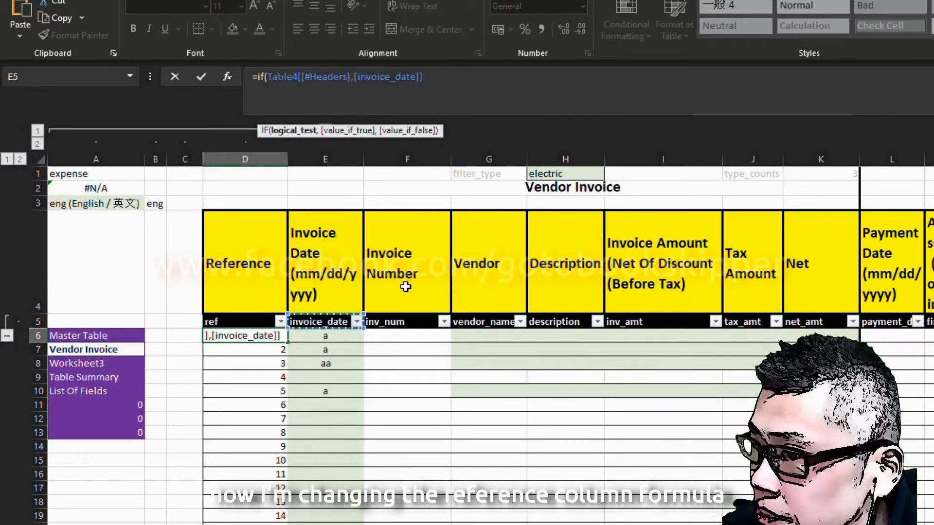
pyautogui.press('Down')
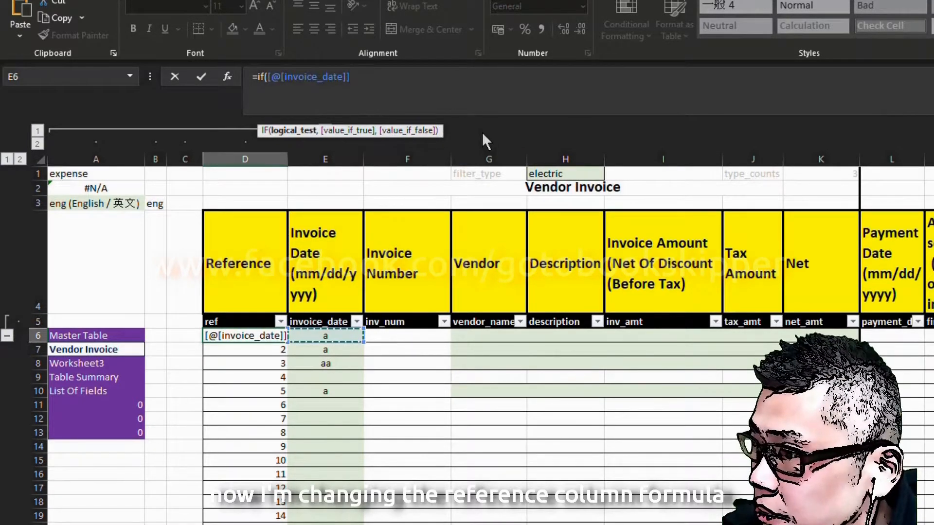
pyautogui.write('<>"",')
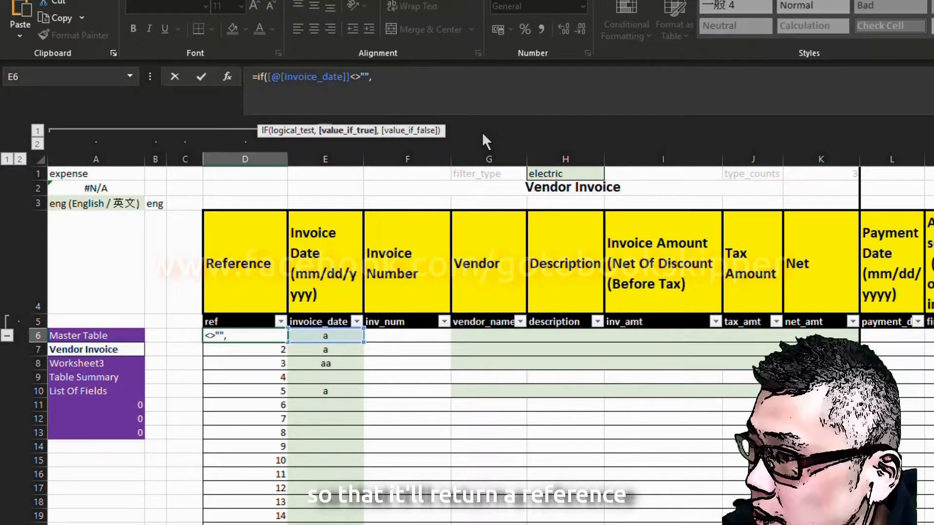
pyautogui.hotkey('alt', 'Return')
pyautogui.write('ROWS($D$6:D6)')
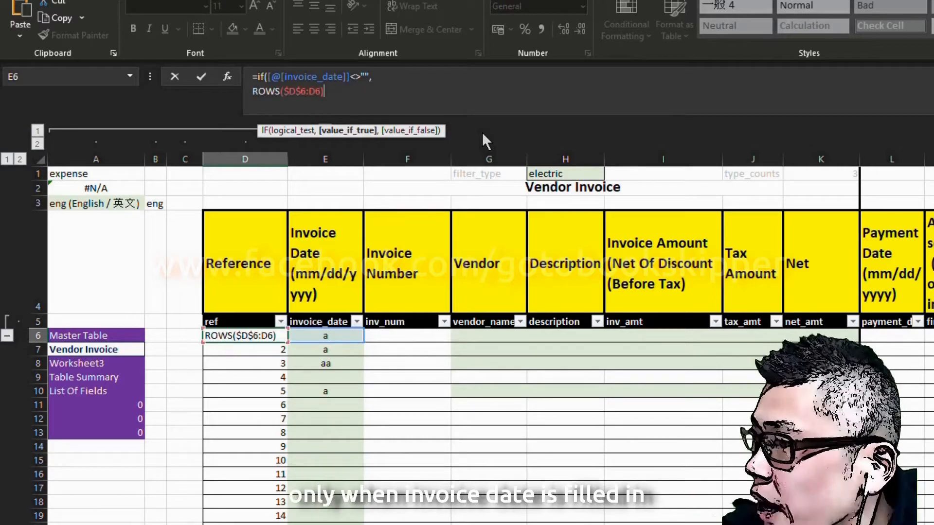
pyautogui.write(')')
pyautogui.press('Return')
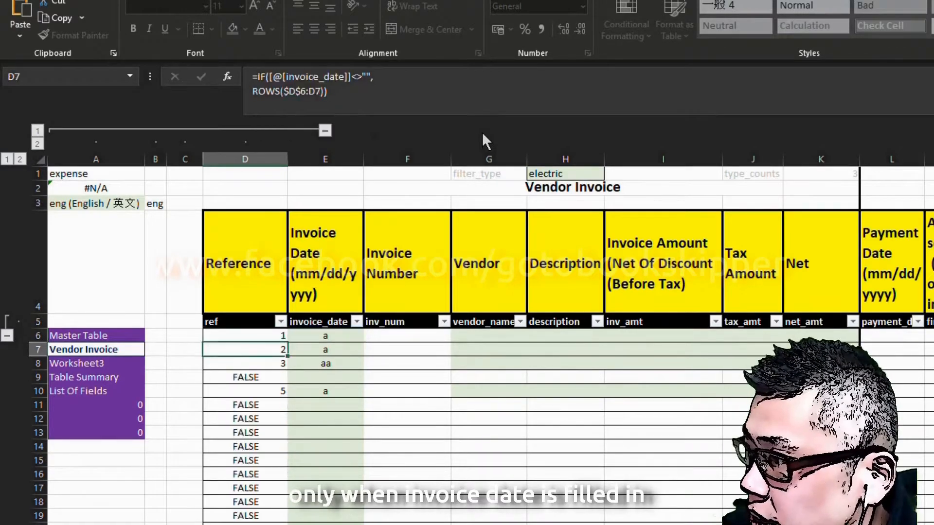
# - Add "-" on a new line as the value-if-false result of the IF formula in D6
pyautogui.press('Up')
pyautogui.press('Up')
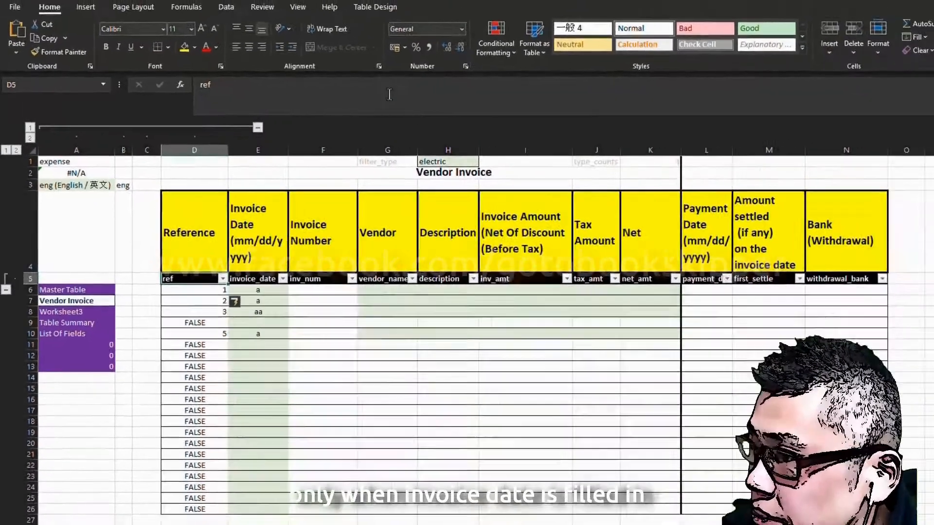
pyautogui.press('Down')
pyautogui.press('Down')
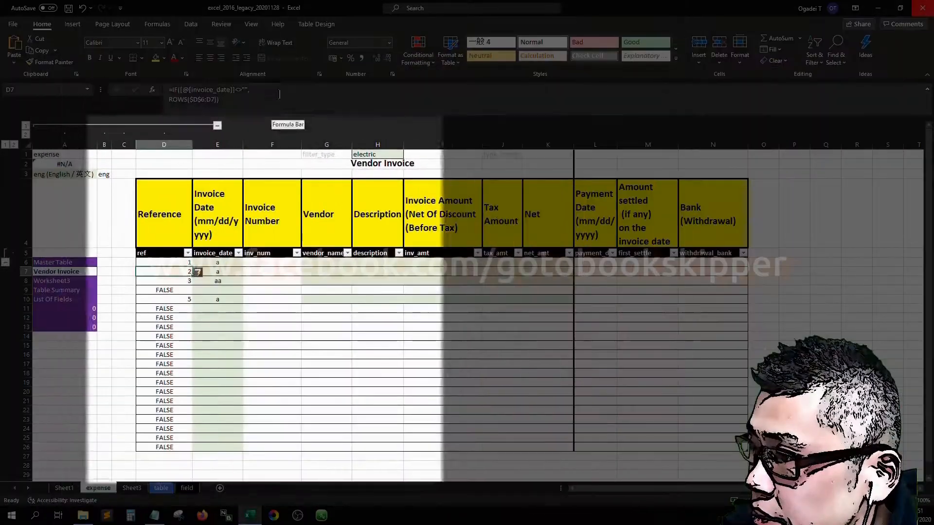
pyautogui.press('Up')
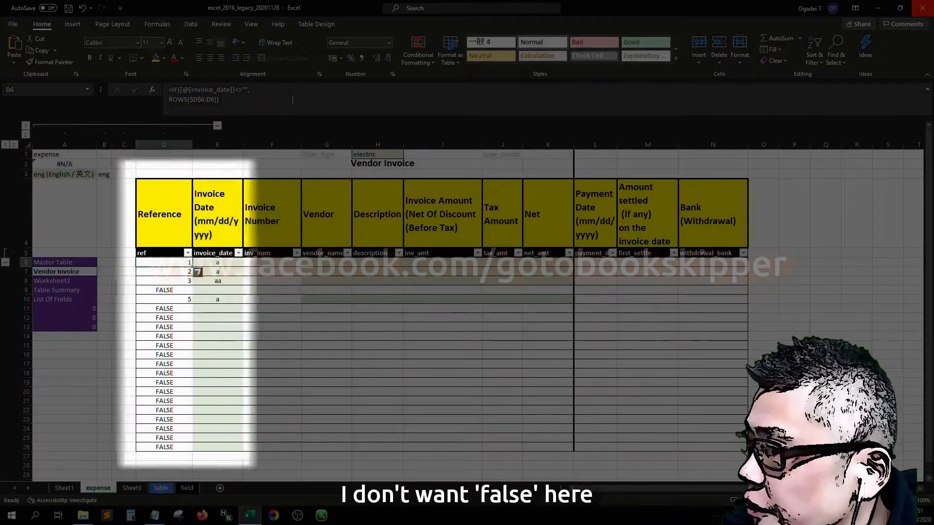
pyautogui.click(257, 98)
pyautogui.press('Left')
pyautogui.write(',')
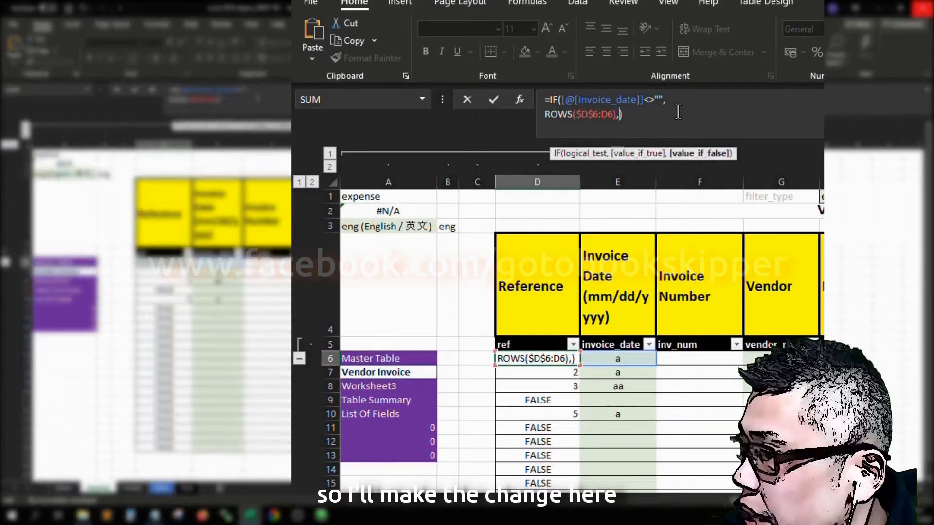
pyautogui.hotkey('alt', 'Return')
pyautogui.write('"-')
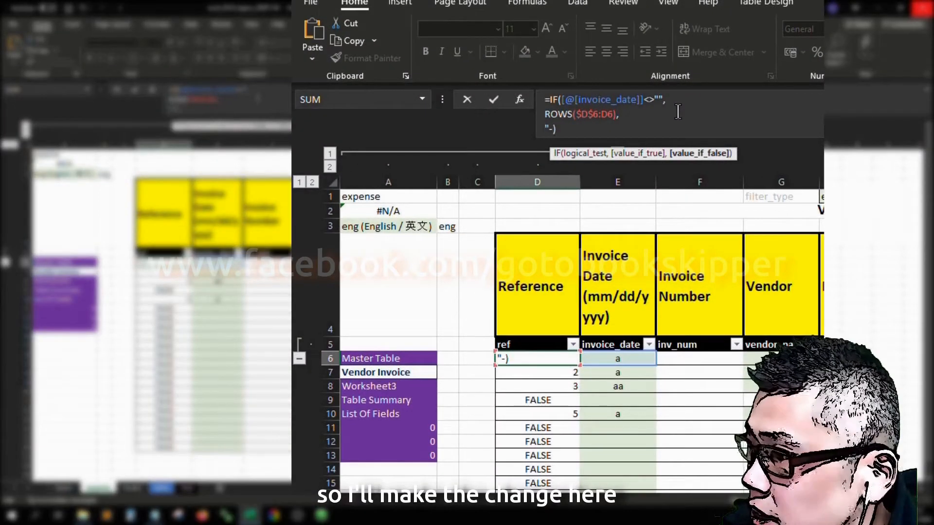
pyautogui.write('"')
pyautogui.press('Return')
# - Clear the sample text from the invoice_date column and enter 11/30/2020 in its first cell
pyautogui.press('Right')
pyautogui.hotkey('shift', 'Down')
pyautogui.hotkey('shift', 'Down')
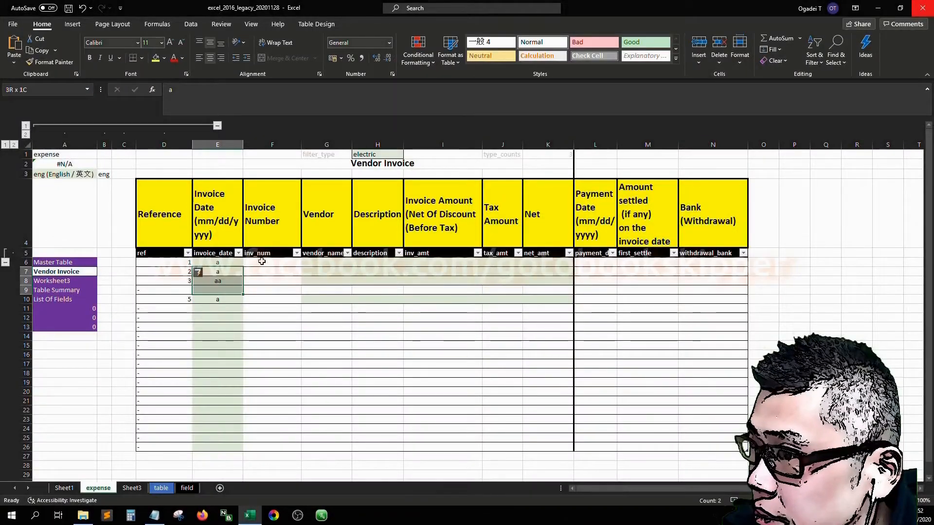
pyautogui.hotkey('shift', 'Down')
pyautogui.press('Delete')
pyautogui.press('Up')
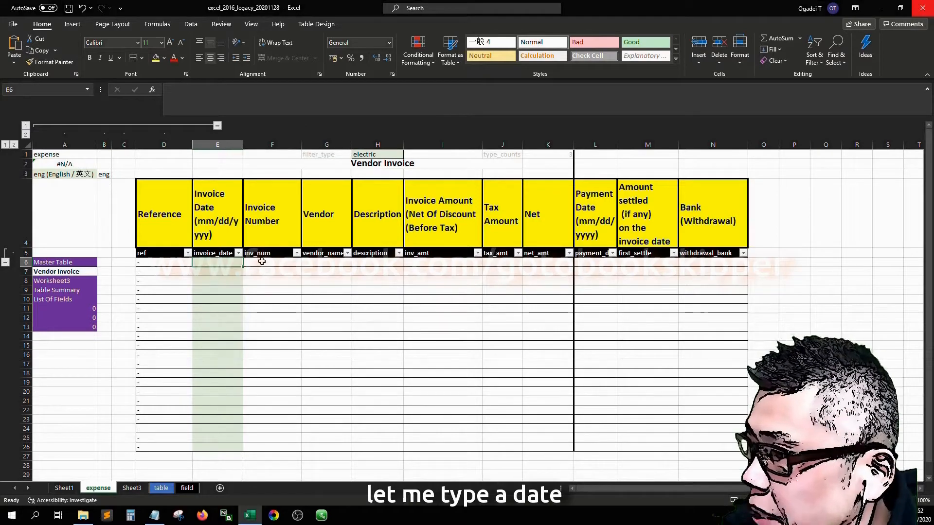
pyautogui.write('11/30/2020')
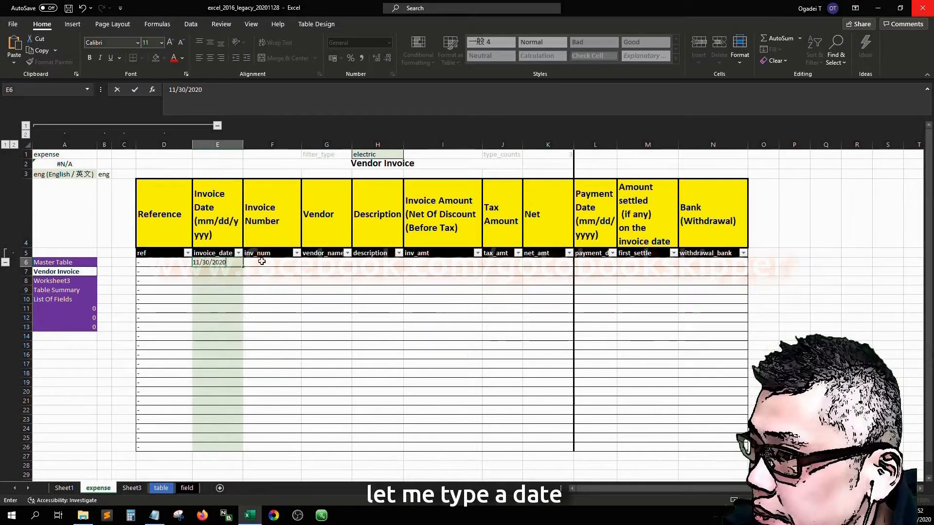
pyautogui.click(262, 262)
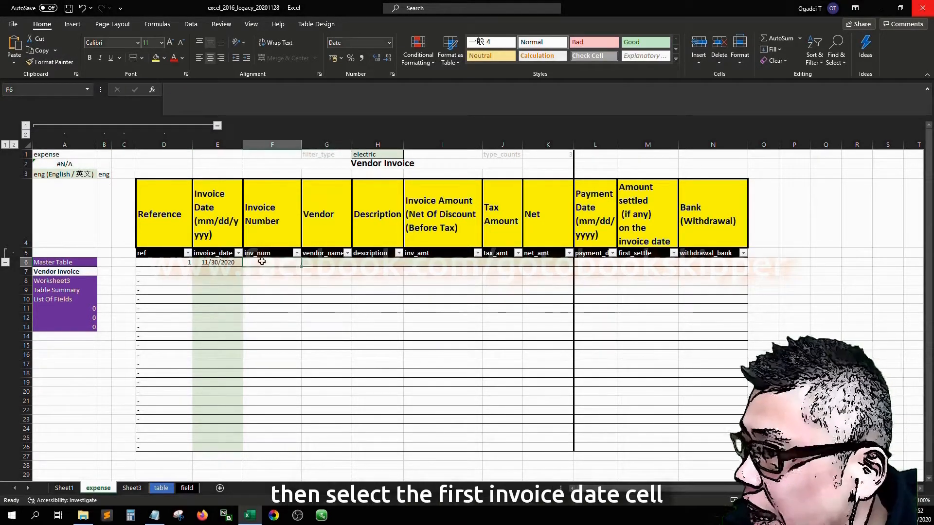
# - Add data validation to the first invoice_date cell allowing only a text length equal to 10
pyautogui.press('alt')
pyautogui.press('d')
pyautogui.press('l')
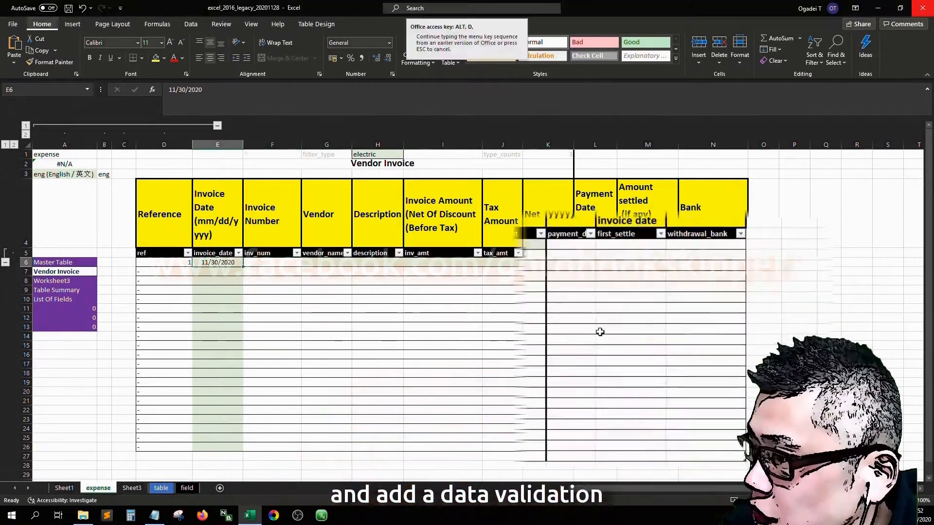
pyautogui.press('l')
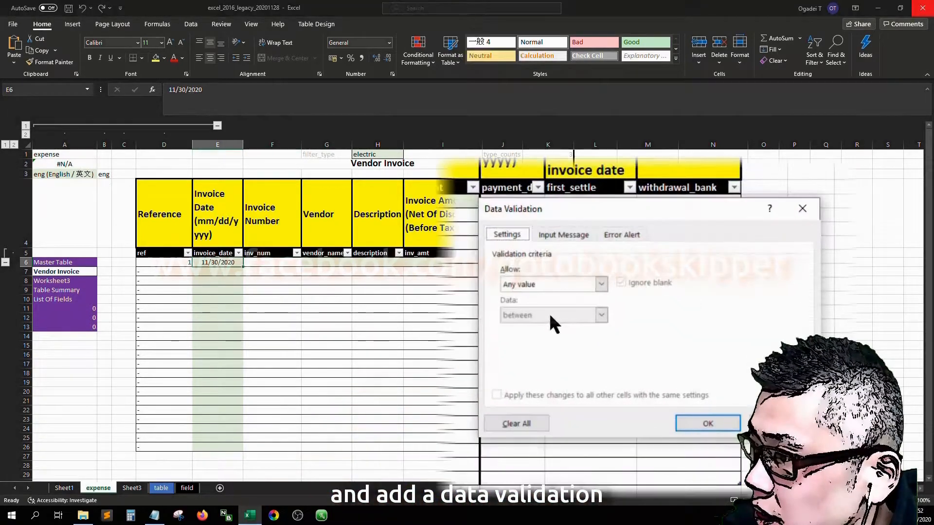
pyautogui.click(584, 280)
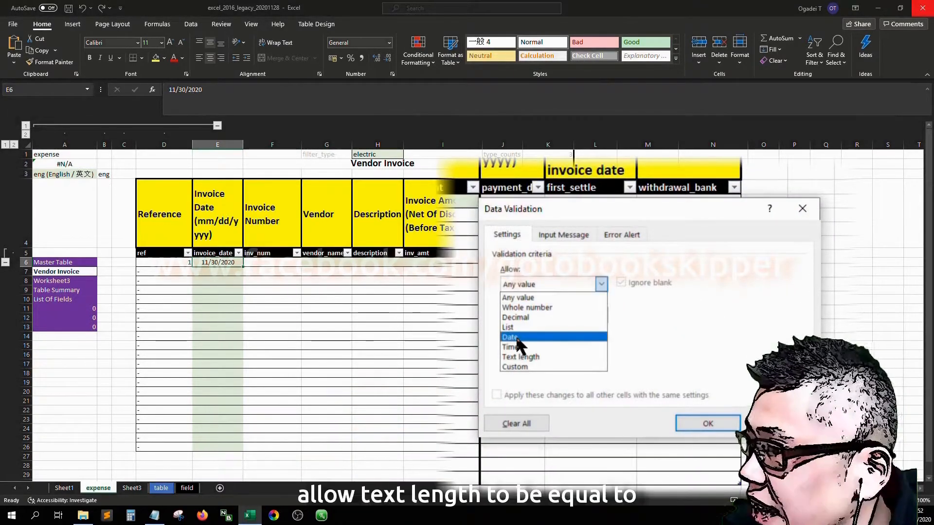
pyautogui.click(514, 359)
pyautogui.click(550, 315)
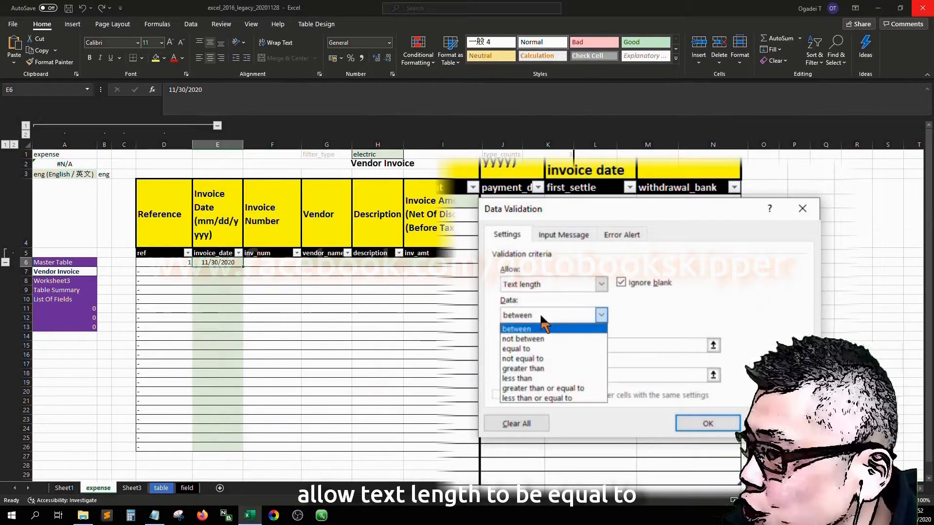
pyautogui.click(524, 344)
pyautogui.click(541, 343)
pyautogui.write('10')
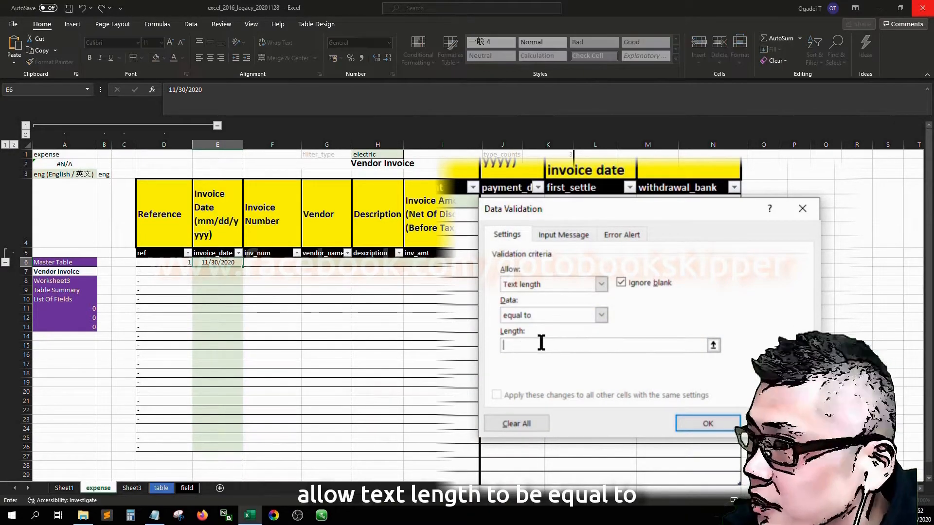
pyautogui.click(708, 423)
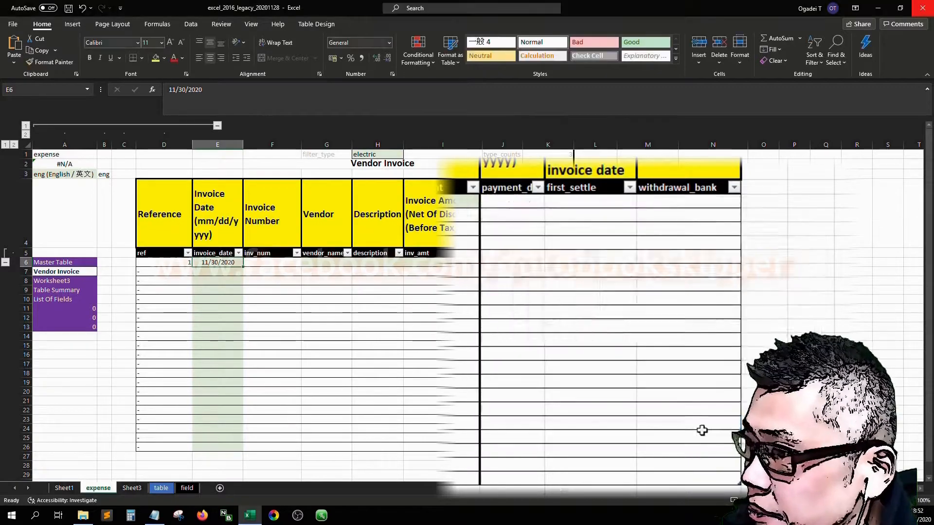
# - Copy the first invoice_date cell with its validation down through row 26, and clear the pasted dates below the first cell
pyautogui.press('Return')
pyautogui.press('Up')
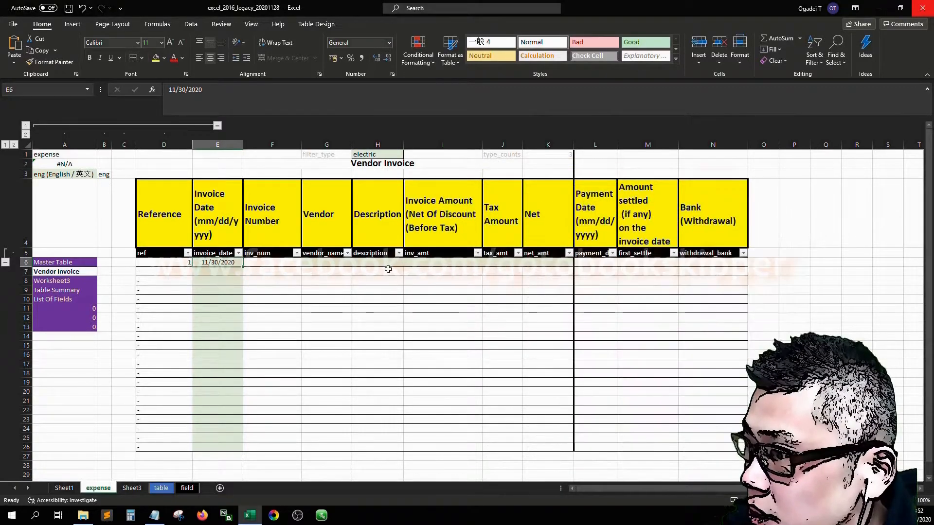
pyautogui.hotkey('ctrl', 'c')
pyautogui.press('Down')
pyautogui.hotkey('ctrl', 'shift', 'Down')
pyautogui.hotkey('ctrl', 'v')
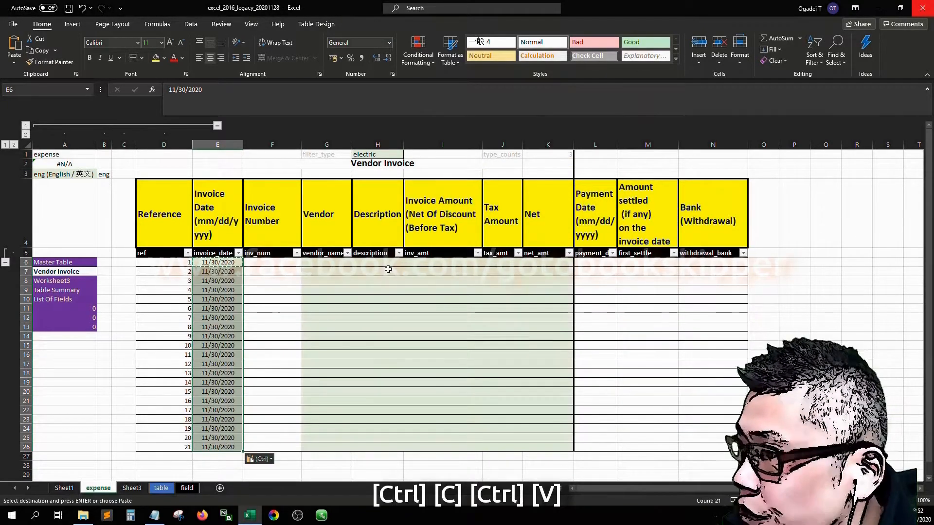
pyautogui.hotkey('ctrl', 'z')
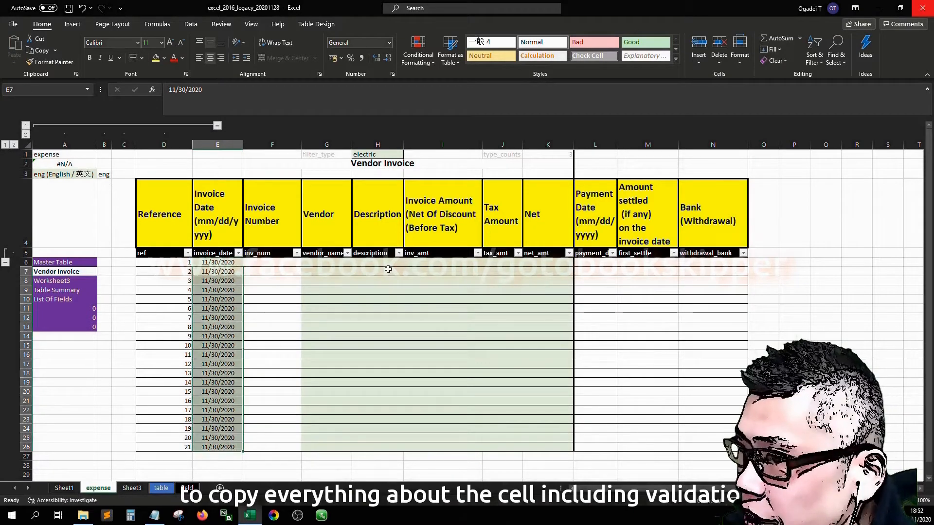
# - Test the validation by entering fdd in the second invoice_date cell, and cancel the entry
pyautogui.write('fdd')
pyautogui.press('Return')
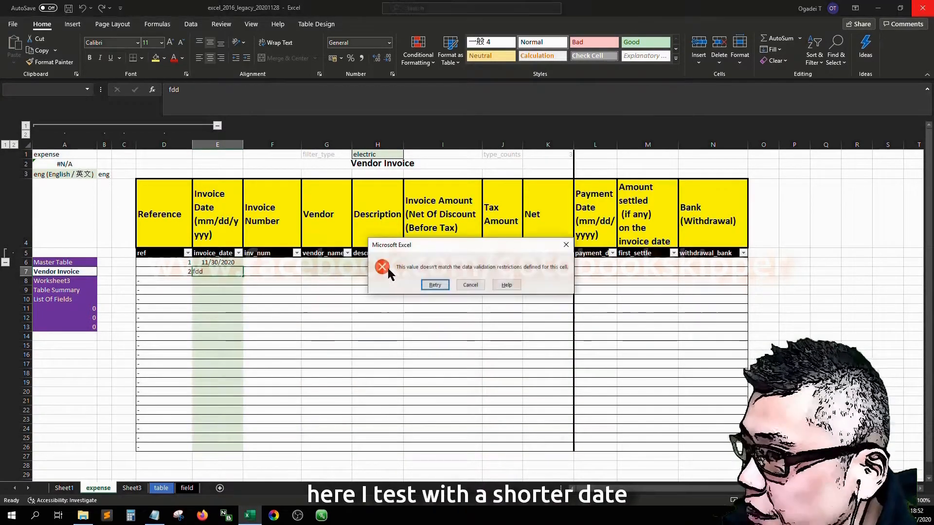
pyautogui.press('Escape')
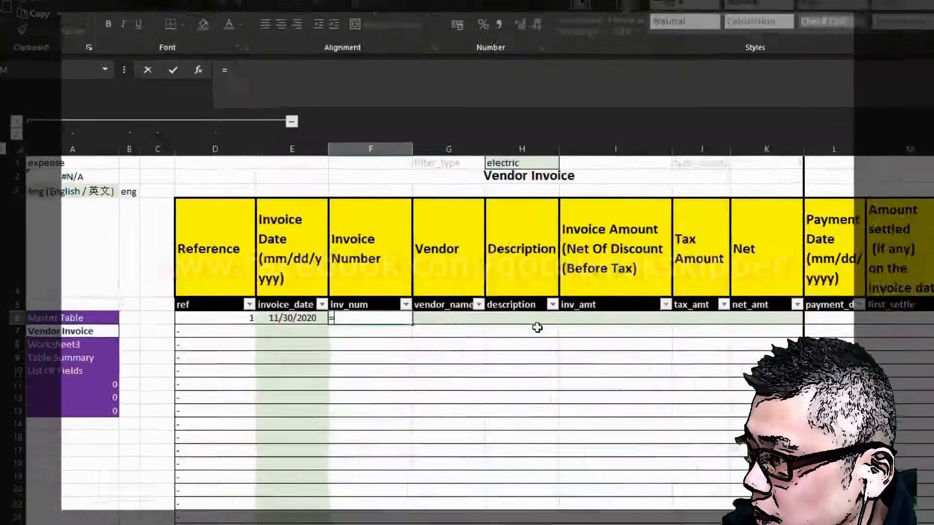
pyautogui.write('if(')
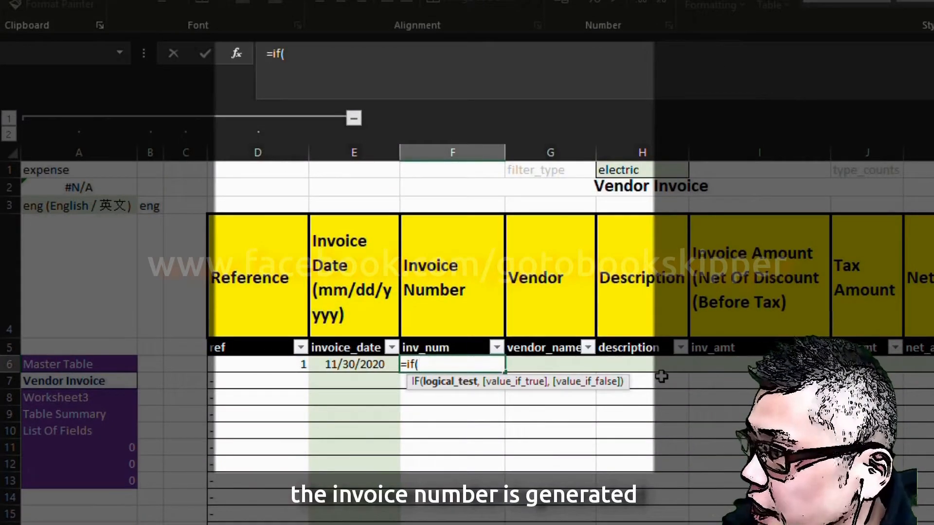
pyautogui.press('Left')
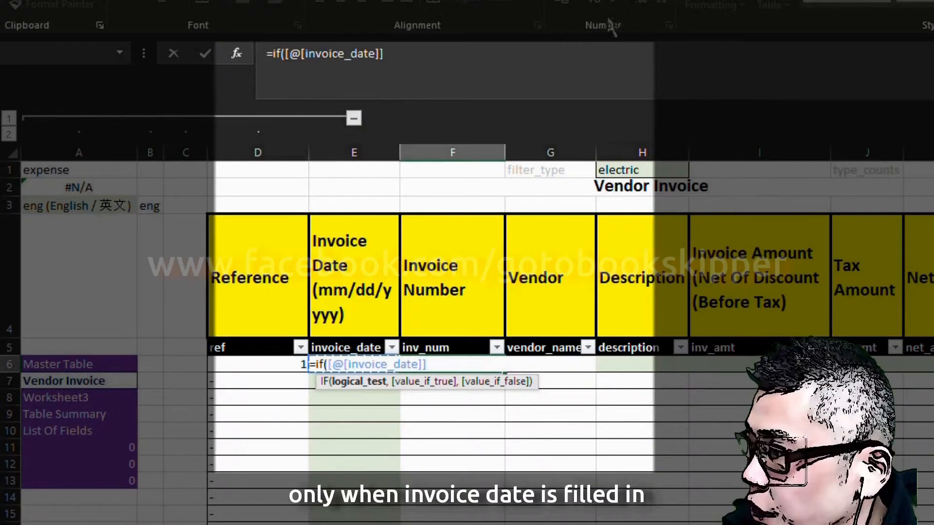
pyautogui.click(523, 56)
pyautogui.write('=')
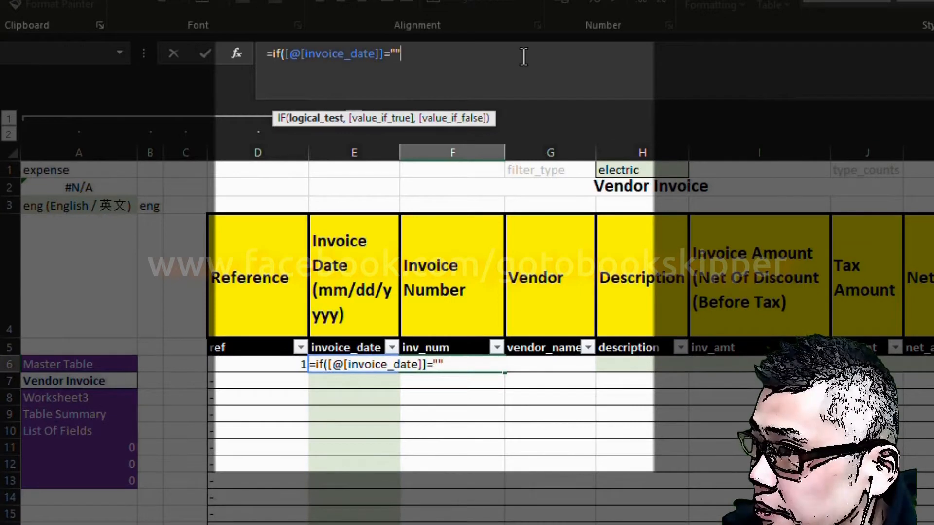
pyautogui.write('"","-"')
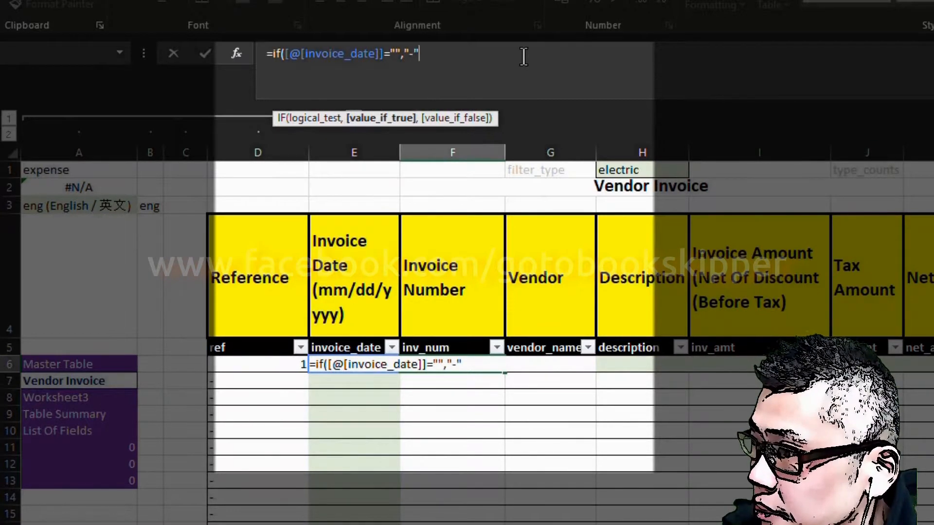
pyautogui.write(',')
pyautogui.hotkey('alt', 'Return')
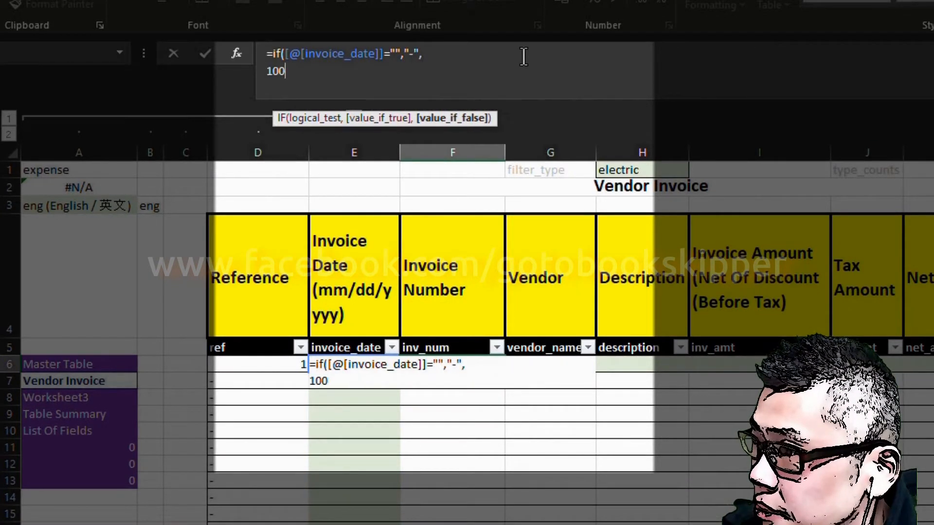
pyautogui.write('1000+')
pyautogui.click(263, 316)
pyautogui.press('Down')
pyautogui.press('Down')
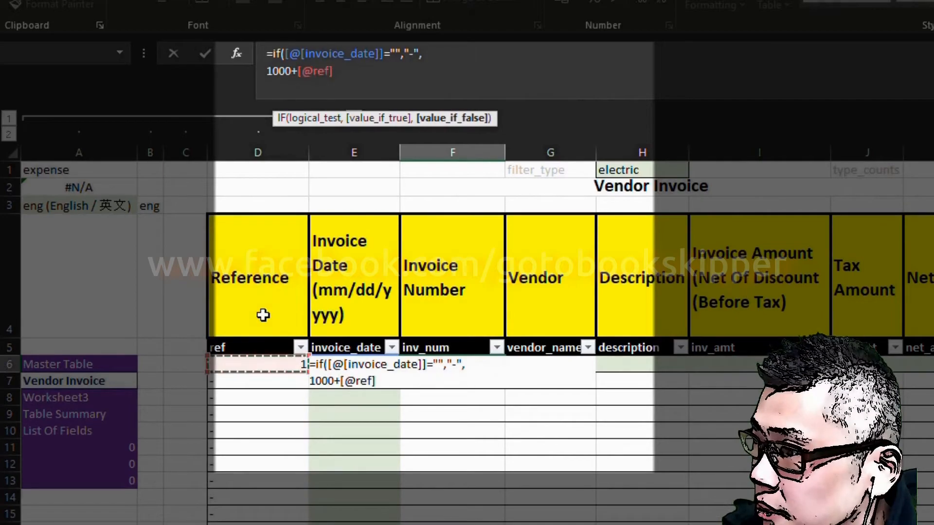
pyautogui.press('Return')
# - Complete the inv_num formula and enter 11/30/2020 in the second invoice_date cell
pyautogui.press('Left')
pyautogui.write('1')
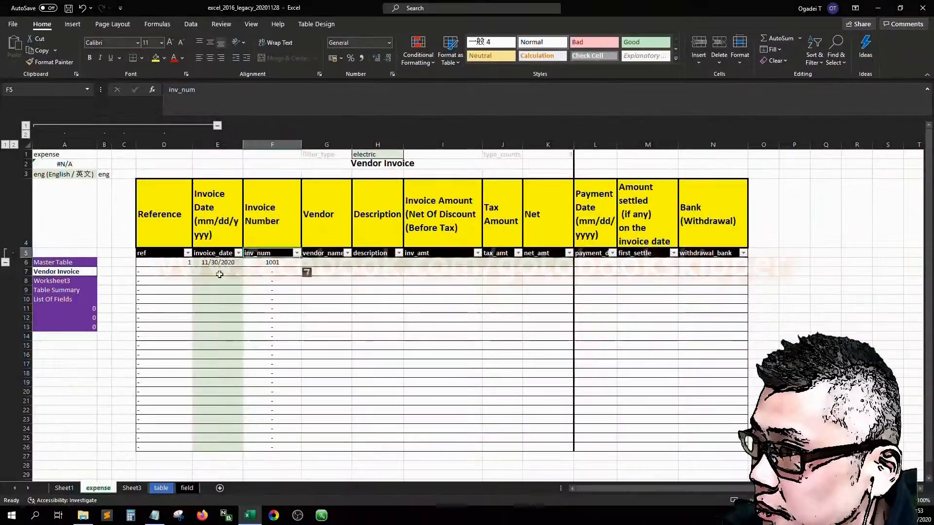
pyautogui.write('1/30/2020')
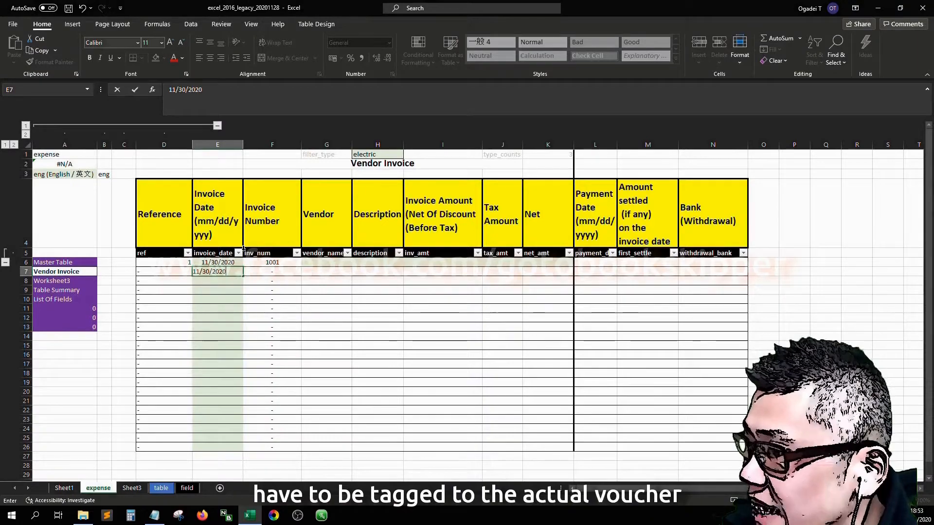
pyautogui.press('Tab')
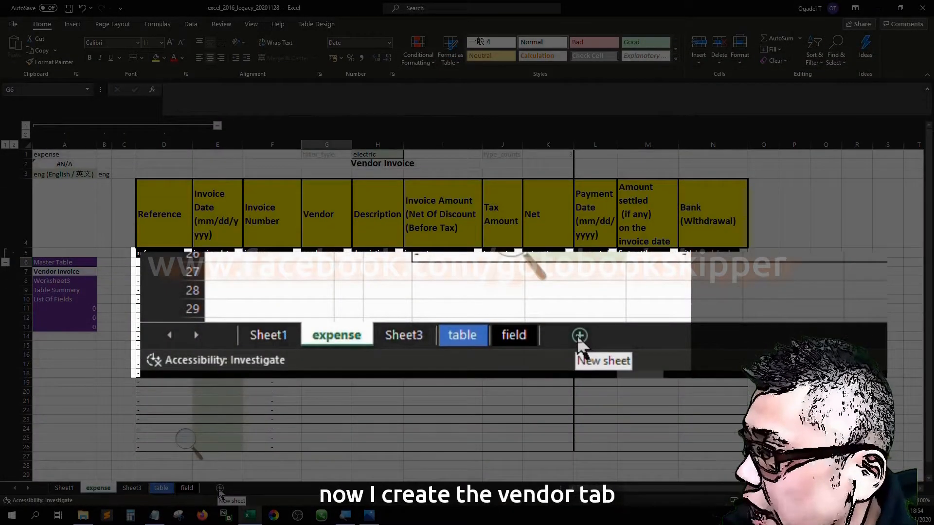
# - Add a new worksheet, place it after the field sheet and rename it vendor
pyautogui.click(219, 488)
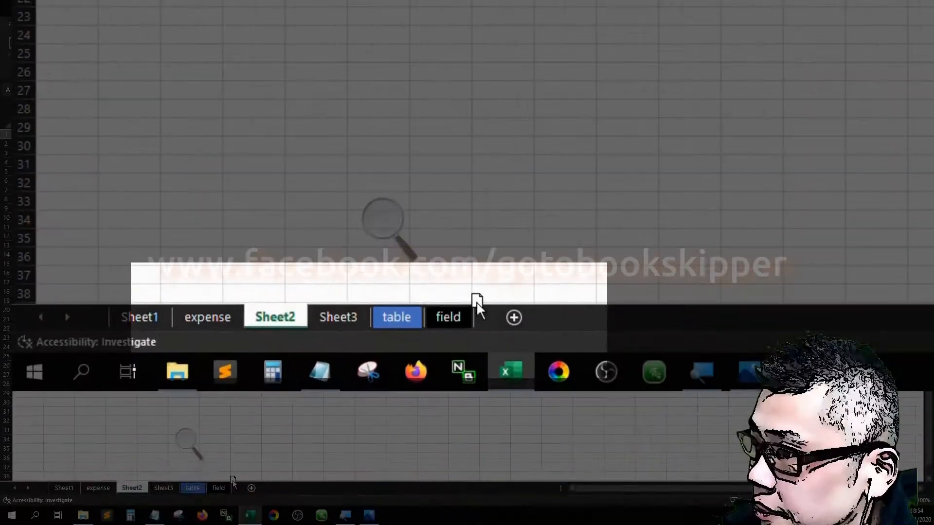
pyautogui.moveTo(232, 482); pyautogui.dragTo(242, 480)
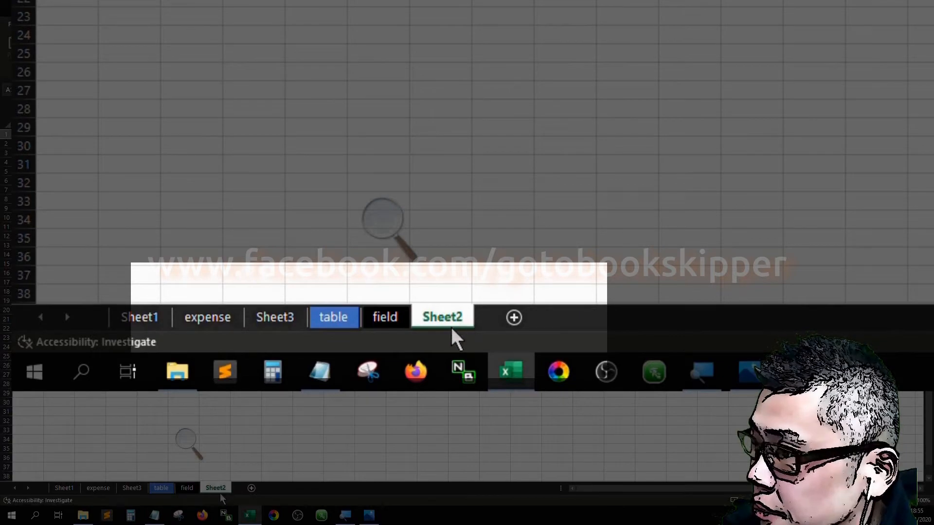
pyautogui.doubleClick(225, 489)
pyautogui.write('vendor')
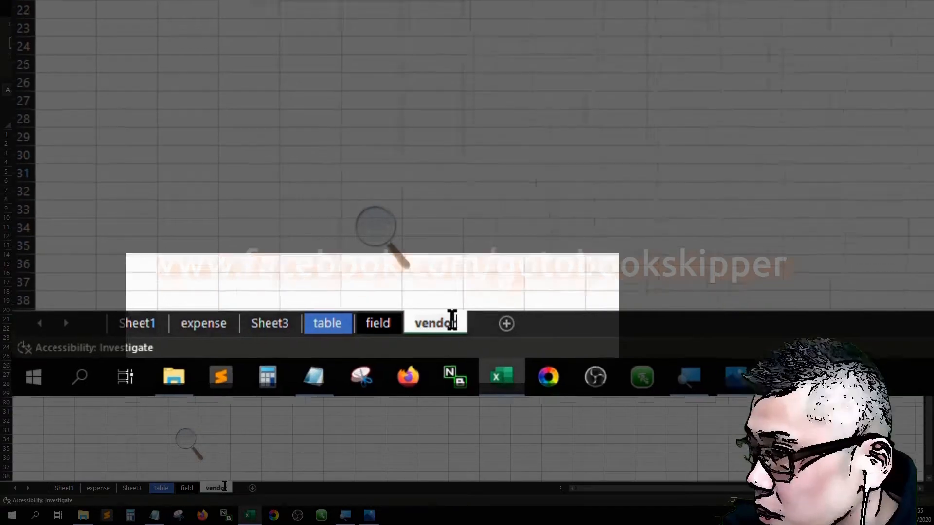
pyautogui.press('Return')
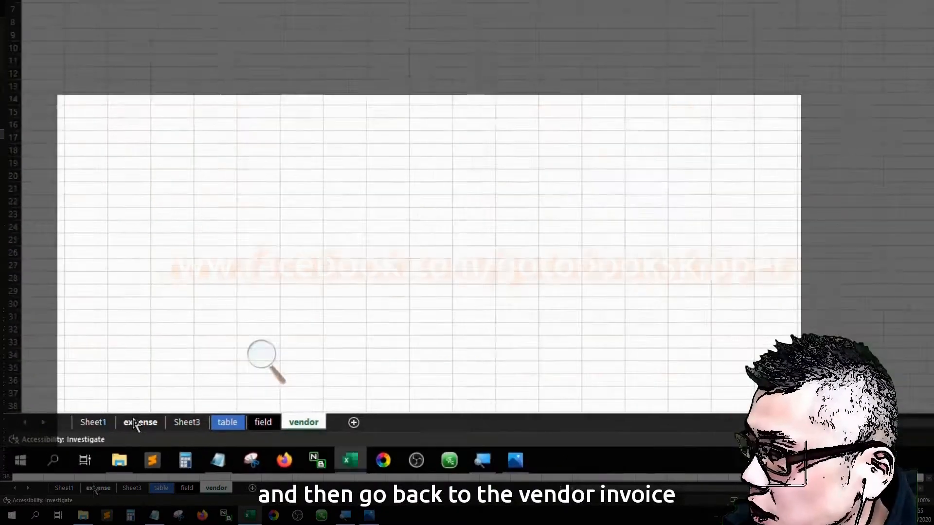
# - Copy the sheet name, language and navigation link block in rows 1 to 13 of the expense sheet and paste it into the vendor sheet
pyautogui.click(99, 487)
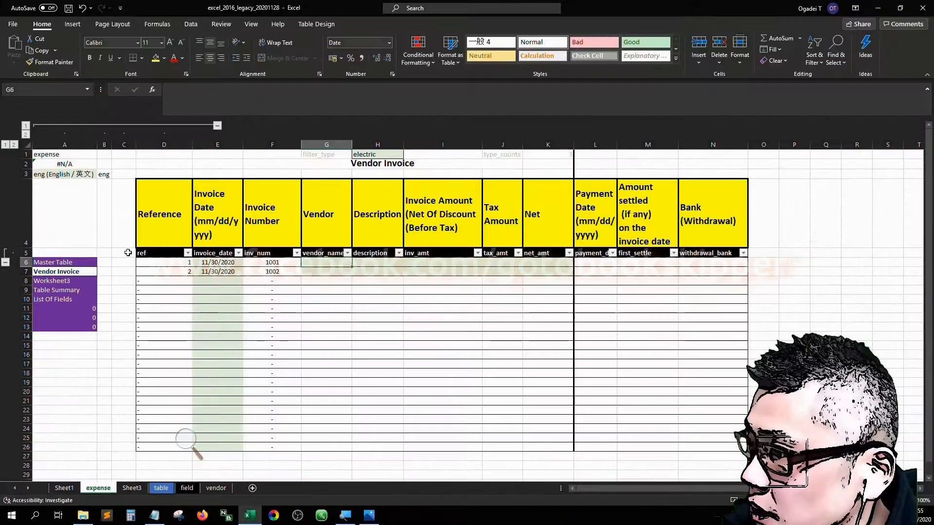
pyautogui.press('Home')
pyautogui.hotkey('ctrl', 'Home')
pyautogui.hotkey('shift', 'Down')
pyautogui.hotkey('shift', 'Down')
pyautogui.hotkey('shift', 'Down')
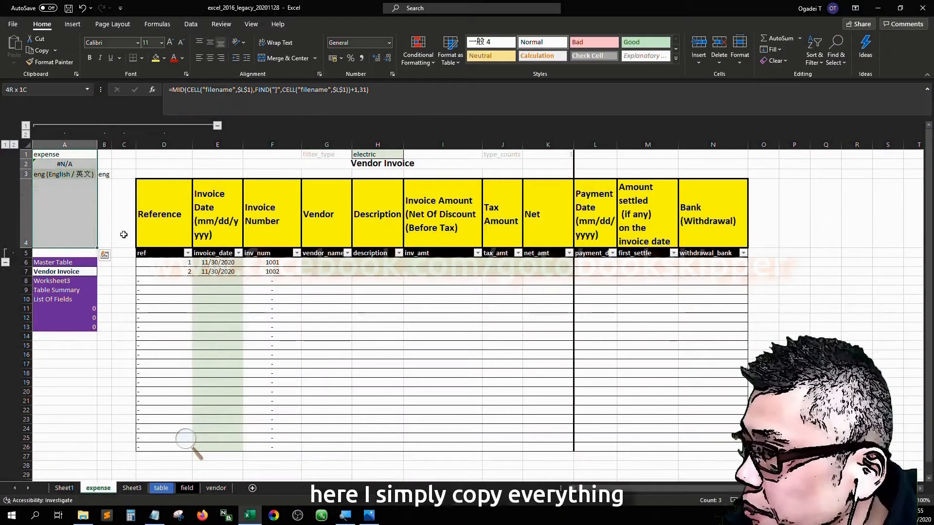
pyautogui.hotkey('shift', 'End')
pyautogui.hotkey('shift', 'Down')
pyautogui.hotkey('shift', 'Down')
pyautogui.hotkey('shift', 'Down')
pyautogui.hotkey('shift', 'Down')
pyautogui.hotkey('shift', 'Down')
pyautogui.hotkey('shift', 'Down')
pyautogui.hotkey('shift', 'Down')
pyautogui.hotkey('shift', 'Down')
pyautogui.hotkey('shift', 'Down')
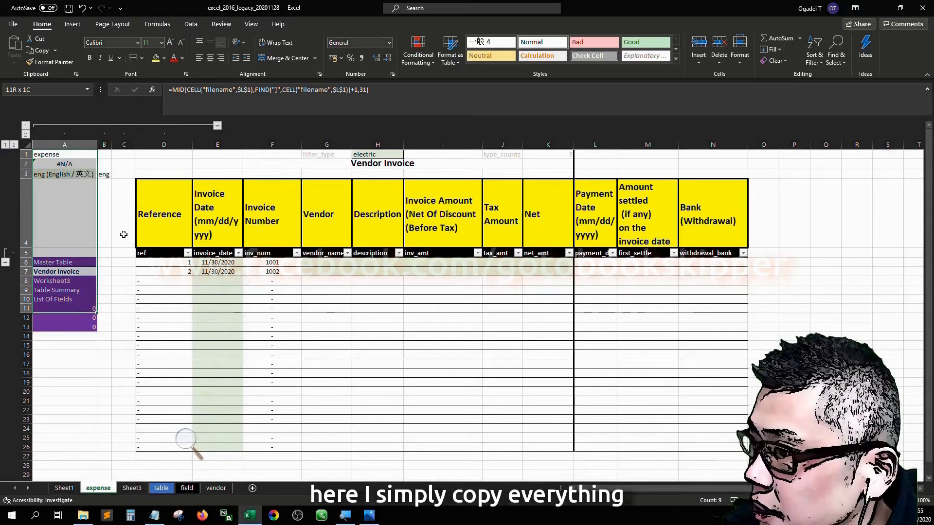
pyautogui.hotkey('ctrl', 'c')
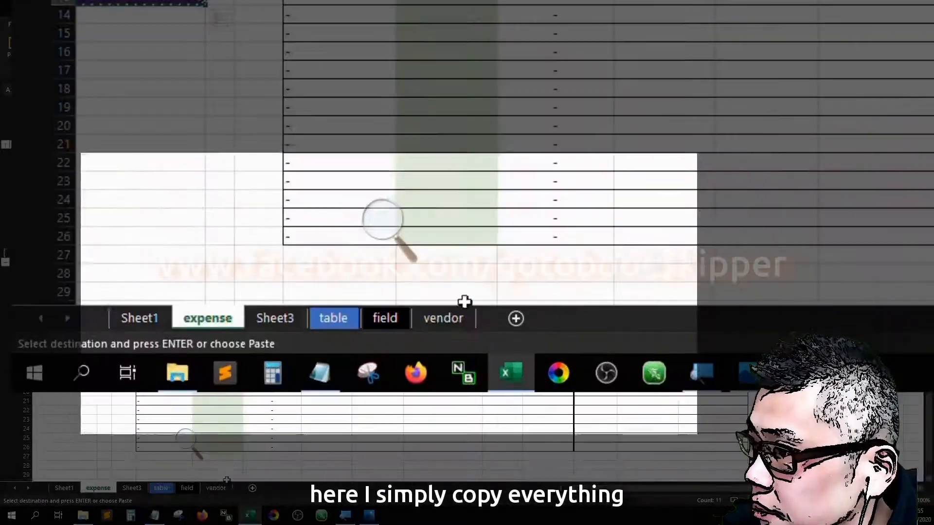
pyautogui.click(217, 488)
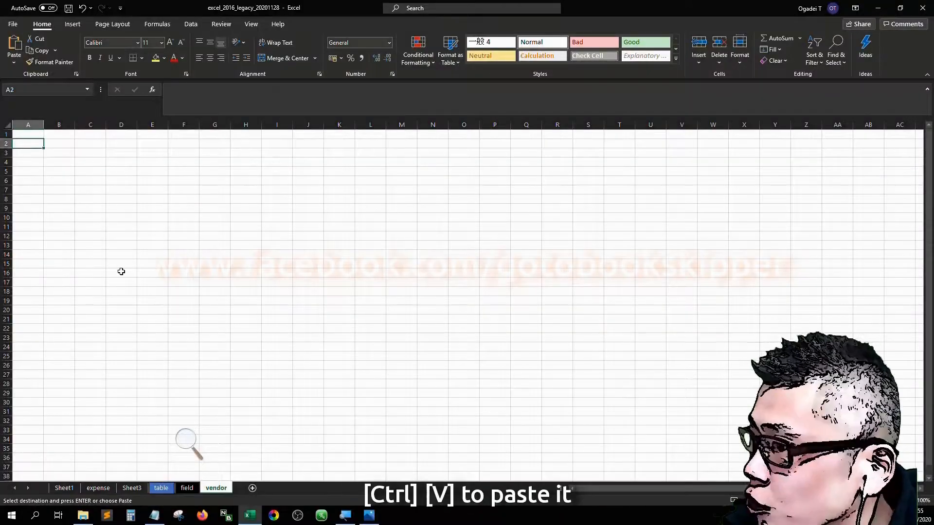
pyautogui.hotkey('ctrl', 'v')
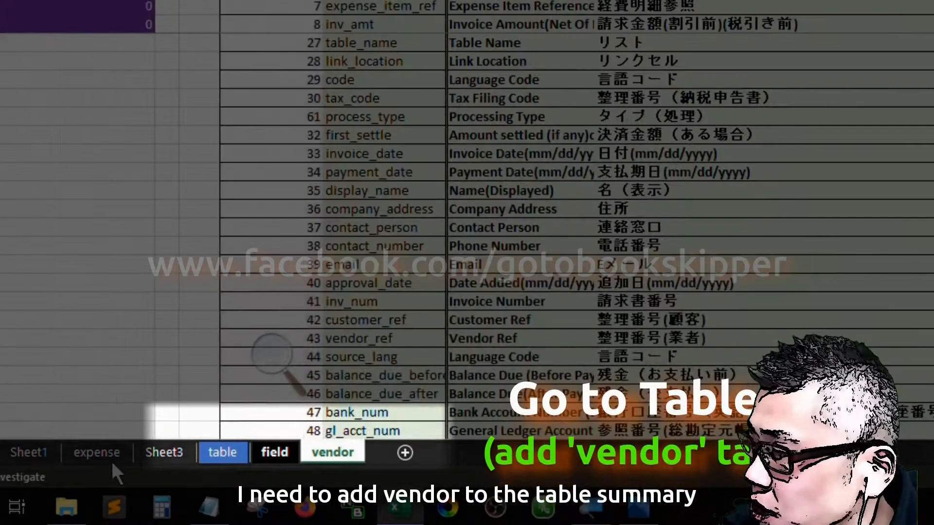
# - Add vendor as table name number 6 in the Table Summary, with the English description Vendor List
pyautogui.click(214, 454)
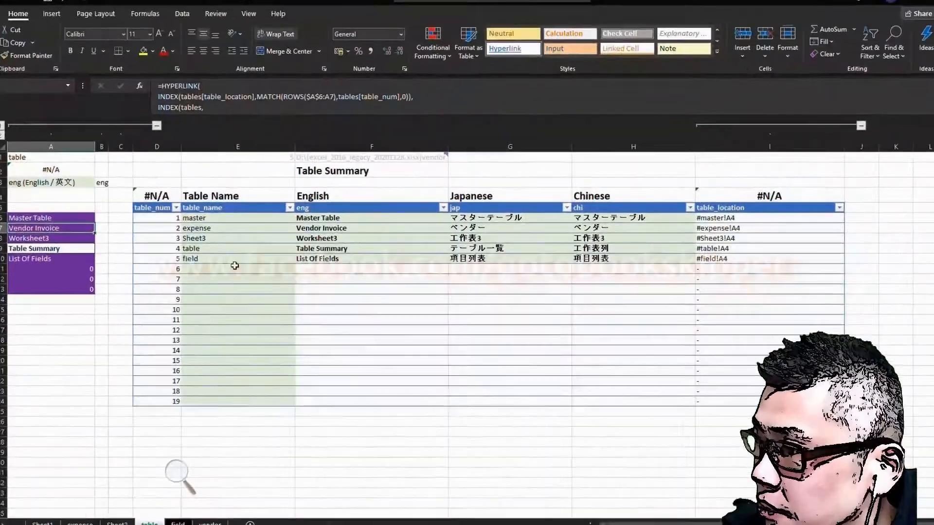
pyautogui.click(299, 82)
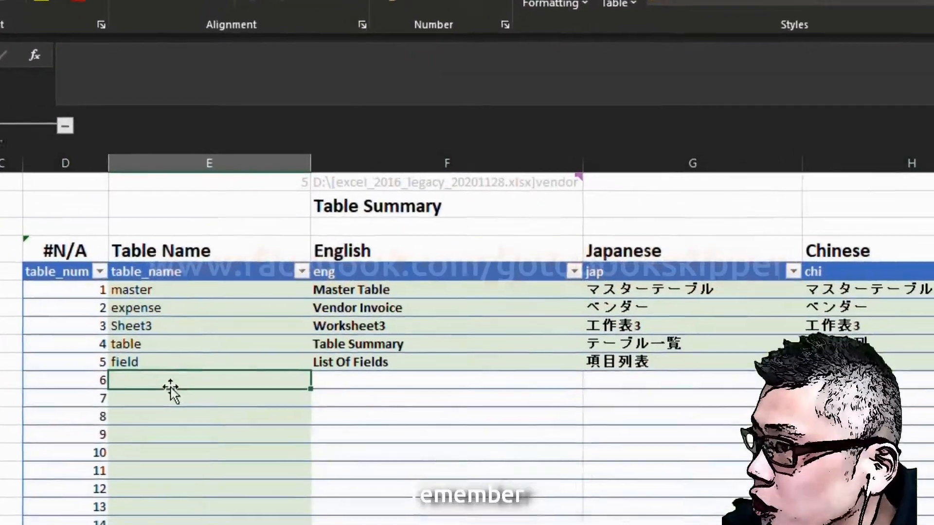
pyautogui.write('vendor')
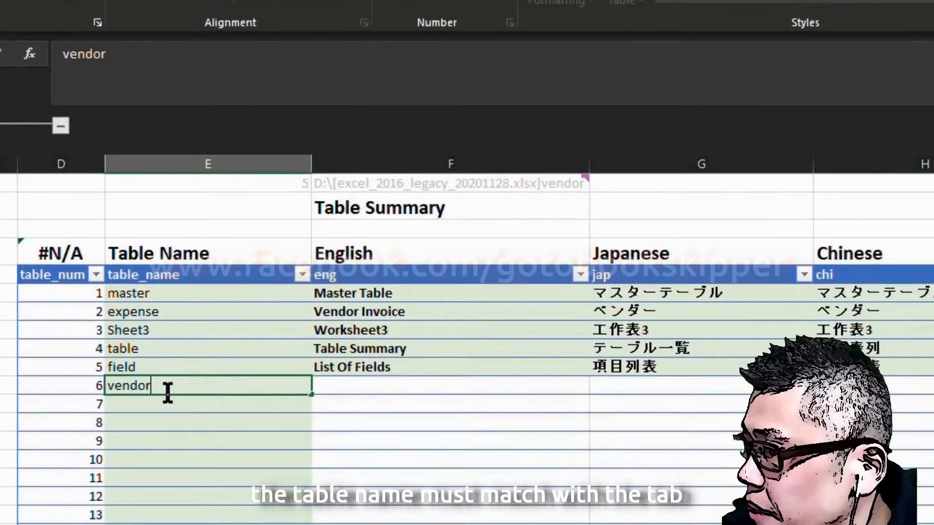
pyautogui.press('Up')
pyautogui.press('Down')
pyautogui.press('Right')
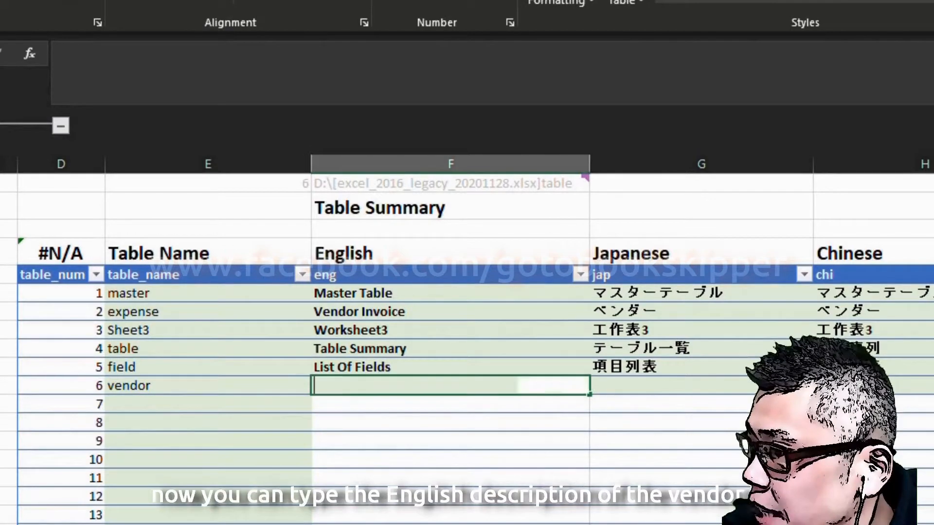
pyautogui.write('Vendor Li')
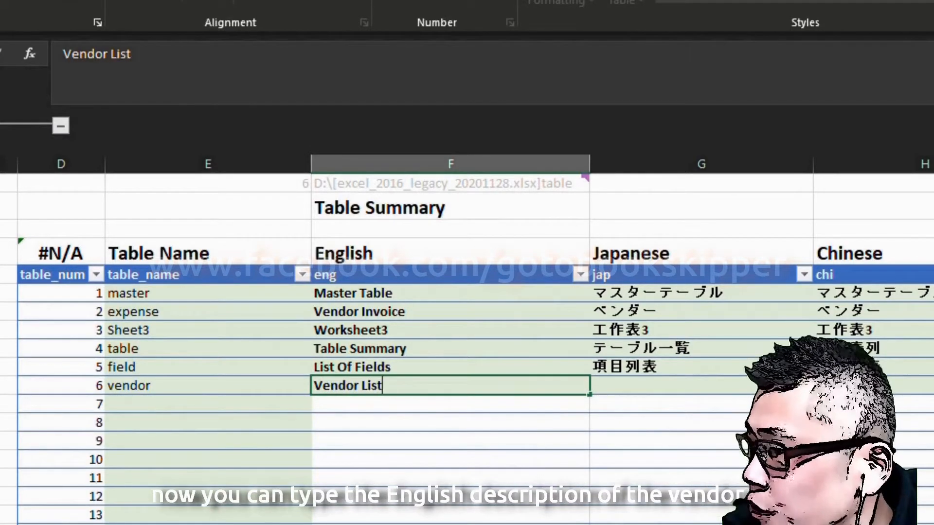
pyautogui.write('st')
# - Enter ベンダーリスト as the Japanese and 供應商列表 as the Chinese description of the vendor entry
pyautogui.press('Tab')
pyautogui.doubleClick(679, 386)
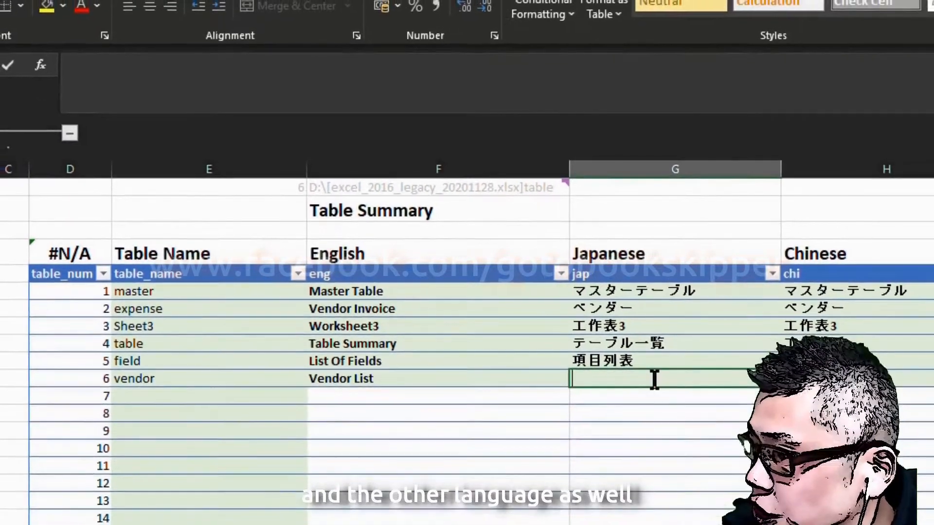
pyautogui.write('benda')
pyautogui.press('space')
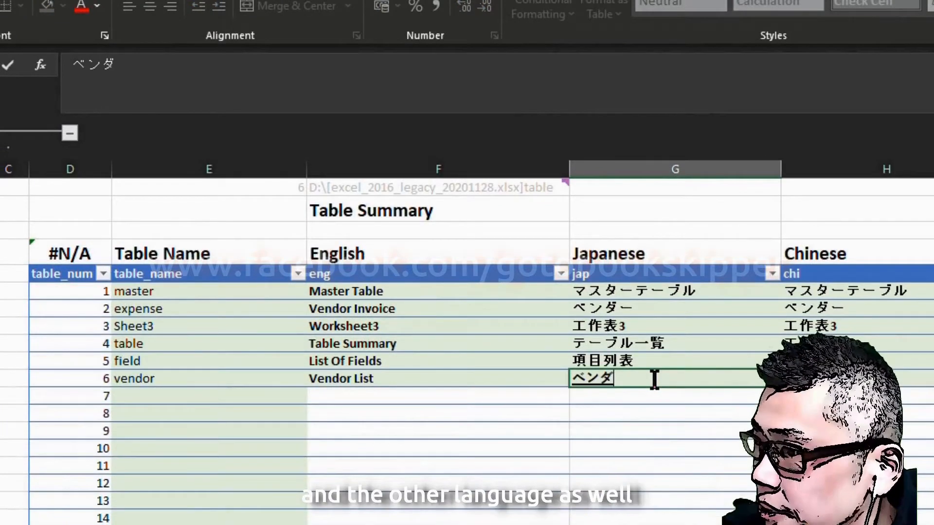
pyautogui.write('-risuto')
pyautogui.press('space')
pyautogui.press('Return')
pyautogui.write('ngshang')
pyautogui.press('space')
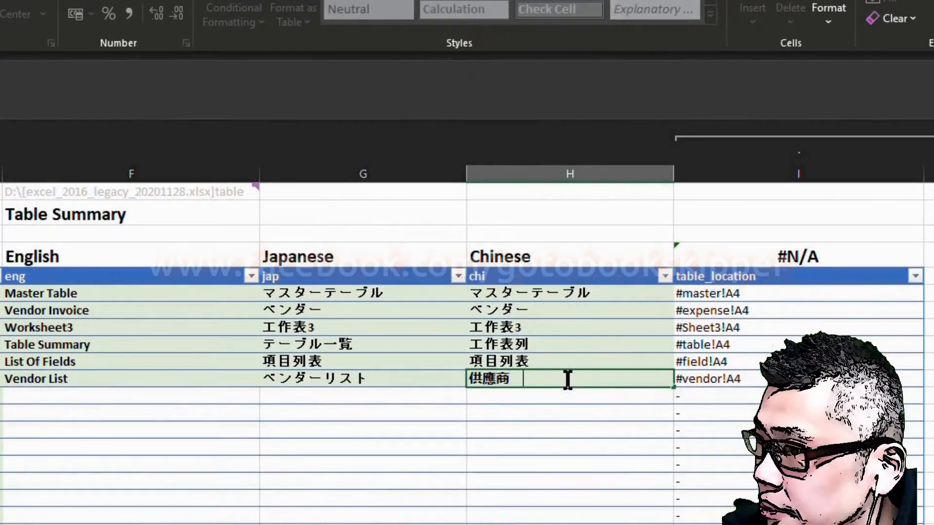
pyautogui.write('liebiao')
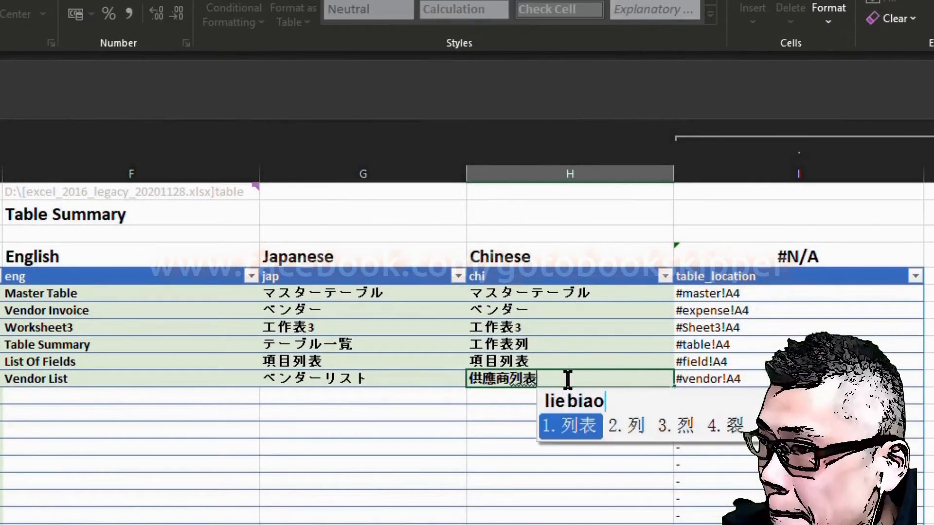
pyautogui.press('space')
pyautogui.press('Return')
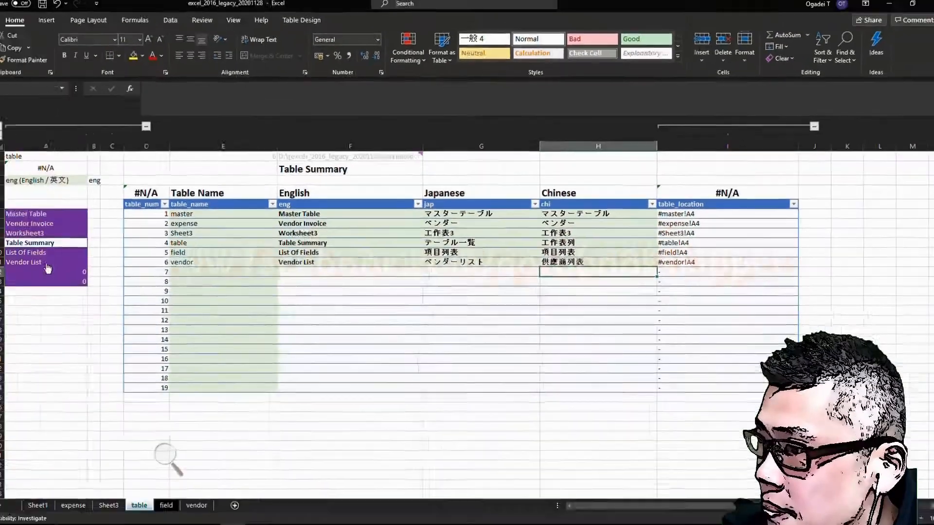
pyautogui.click(14, 231)
pyautogui.write('ref')
pyautogui.press('Return')
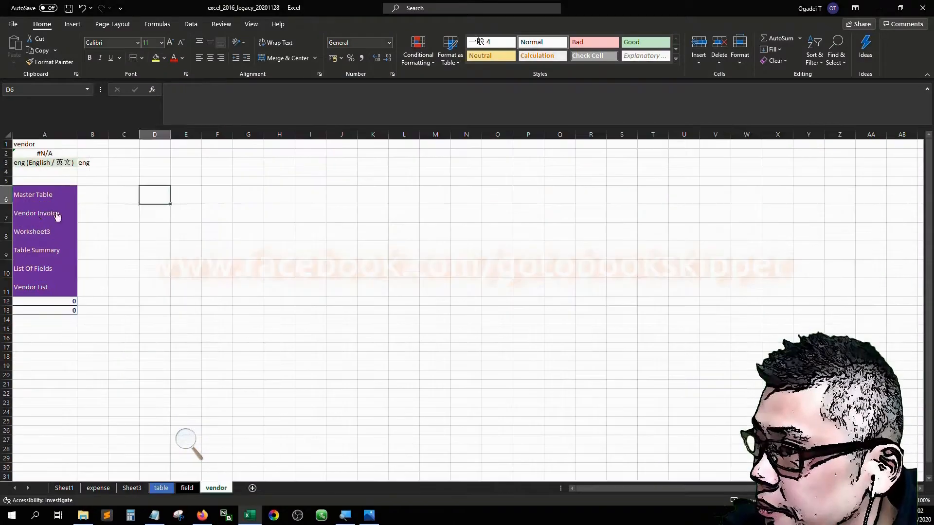
# - Copy the whole Vendor Invoice table from its yellow headings through row 26 and paste only the values at D4 of the vendor sheet
pyautogui.click(57, 214)
pyautogui.press('Right')
pyautogui.press('Right')
pyautogui.press('Right')
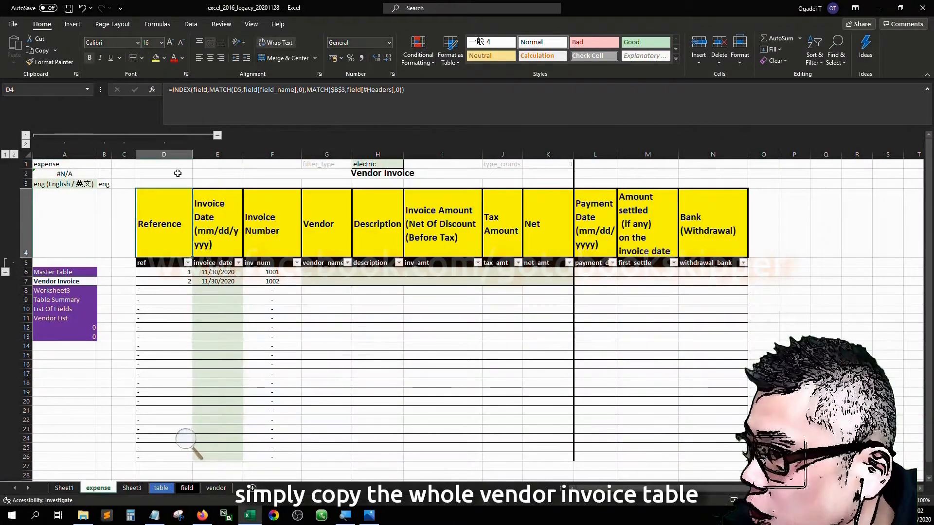
pyautogui.hotkey('shift', 'Right')
pyautogui.hotkey('shift', 'Right')
pyautogui.hotkey('shift', 'Down')
pyautogui.hotkey('shift', 'Down')
pyautogui.hotkey('shift', 'Right')
pyautogui.hotkey('shift', 'Right')
pyautogui.hotkey('shift', 'Right')
pyautogui.hotkey('shift', 'Right')
pyautogui.hotkey('shift', 'Right')
pyautogui.hotkey('shift', 'Right')
pyautogui.hotkey('shift', 'Right')
pyautogui.hotkey('shift', 'Right')
pyautogui.hotkey('ctrl', 'shift', 'Down')
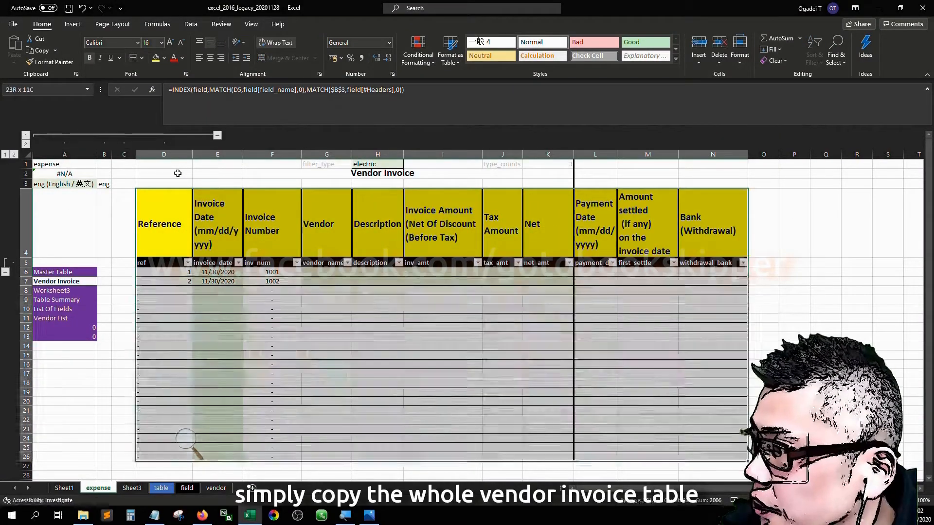
pyautogui.hotkey('ctrl', 'c')
pyautogui.click(79, 330)
pyautogui.click(71, 320)
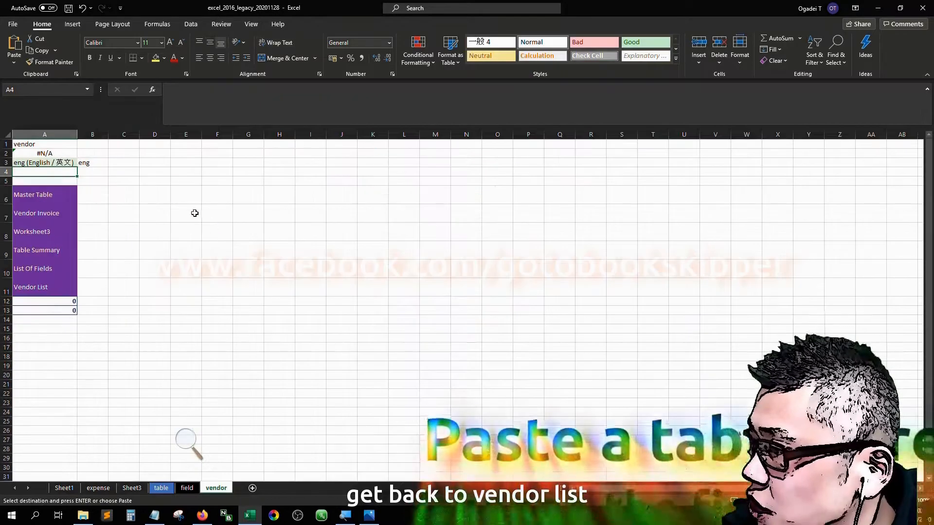
pyautogui.click(146, 171)
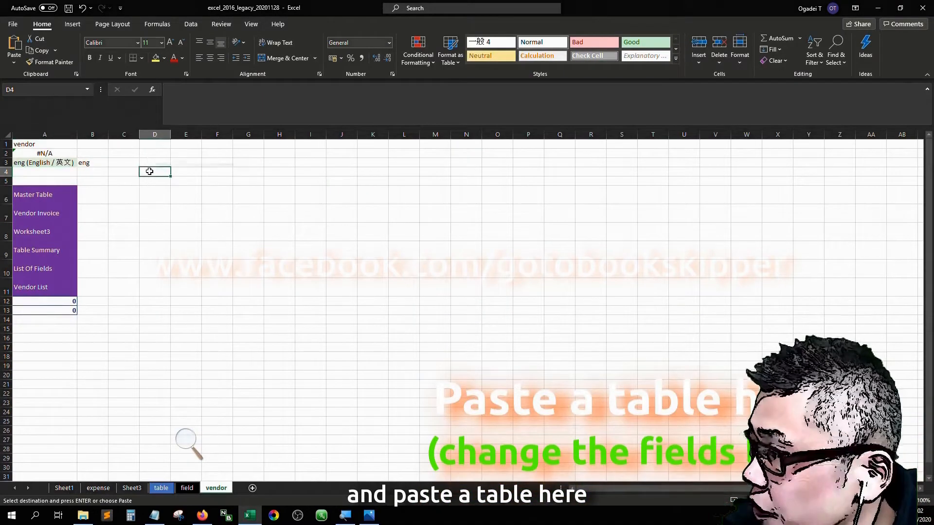
pyautogui.rightClick(146, 171)
pyautogui.click(163, 220)
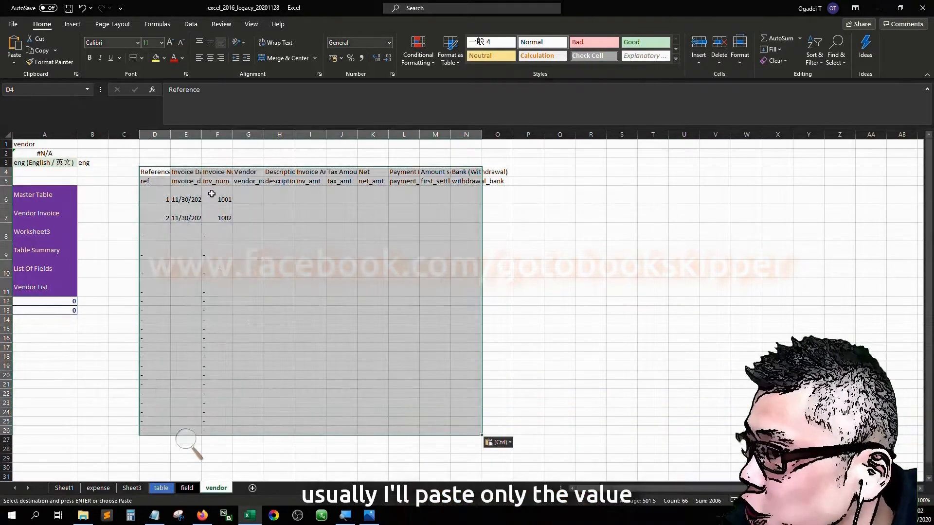
# - Turn the pasted range D4:N26 on the vendor sheet into a table with headers
pyautogui.hotkey('ctrl', 'shift', 'Right')
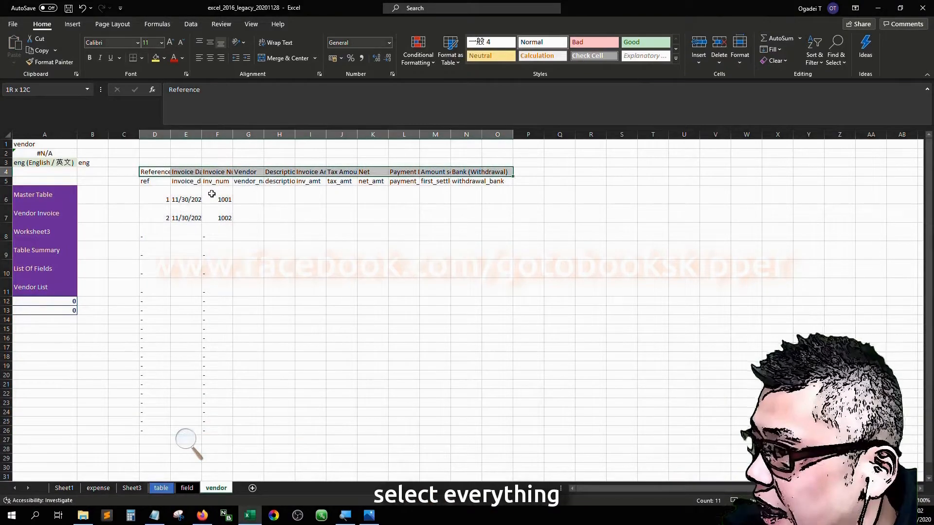
pyautogui.hotkey('ctrl', 'a')
pyautogui.hotkey('ctrl', 't')
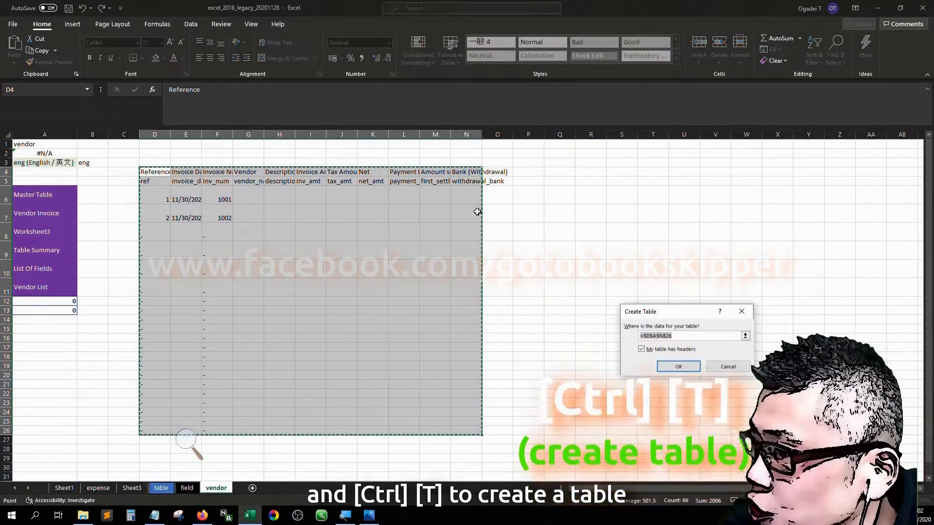
pyautogui.click(677, 366)
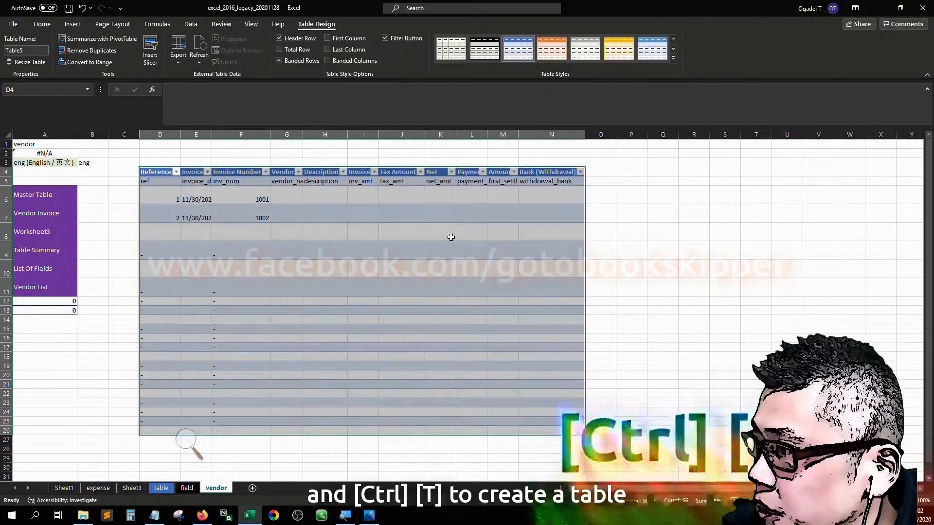
# - Apply the light orange table style with a solid orange header row to the new vendor table
pyautogui.click(674, 59)
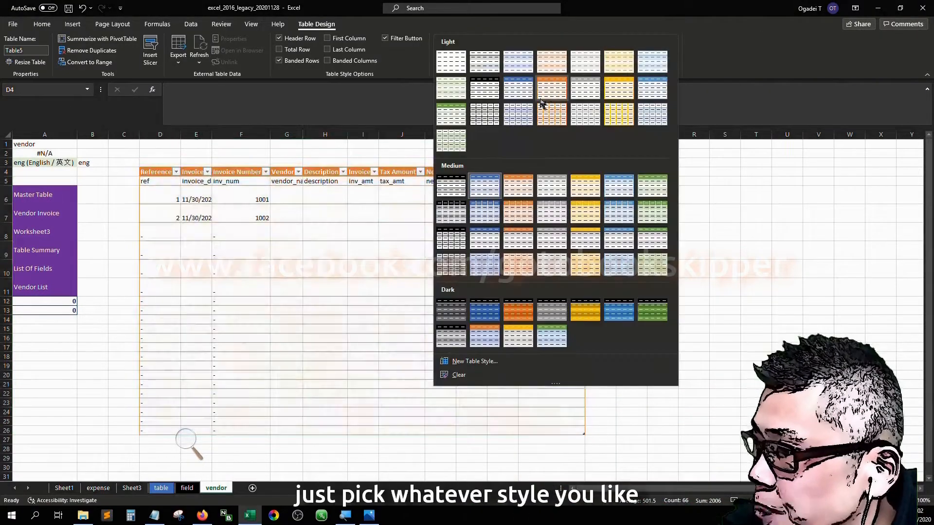
pyautogui.click(552, 85)
pyautogui.press('Down')
pyautogui.press('Right')
pyautogui.press('Right')
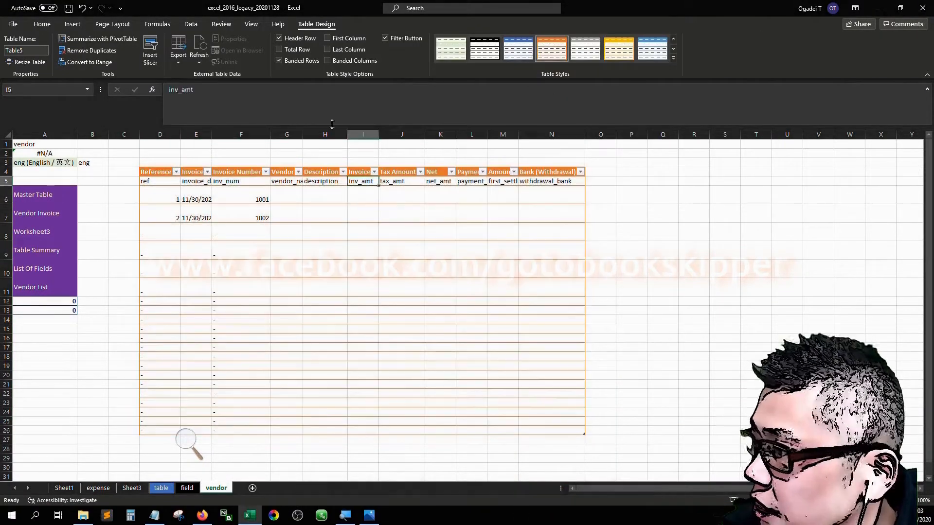
pyautogui.press('Left')
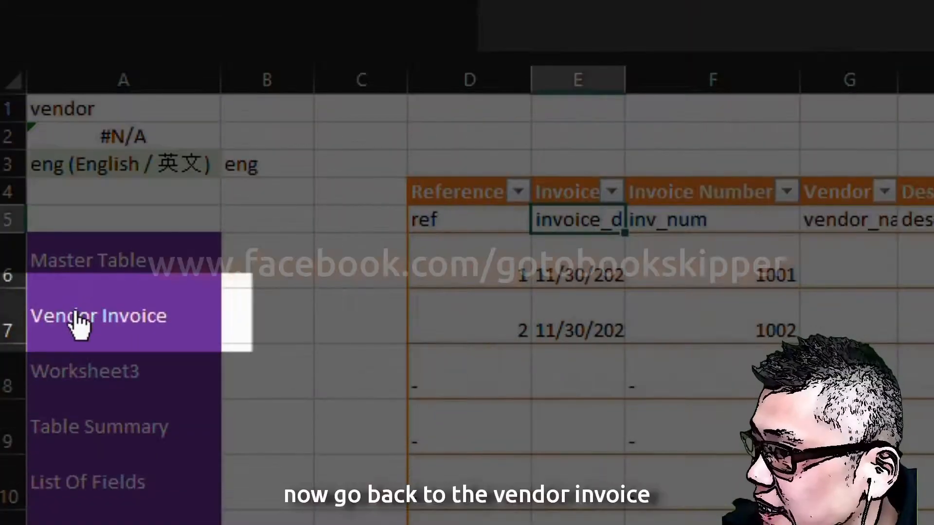
# - Copy the yellow column descriptions D4:N4 from the Vendor Invoice sheet and paste only their formulas at D3 of the Vendor List sheet
pyautogui.click(46, 239)
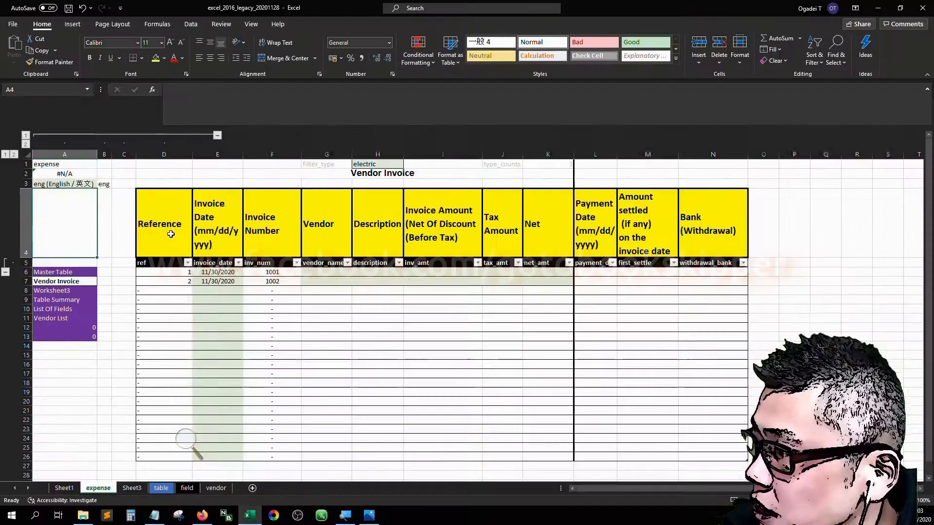
pyautogui.click(473, 364)
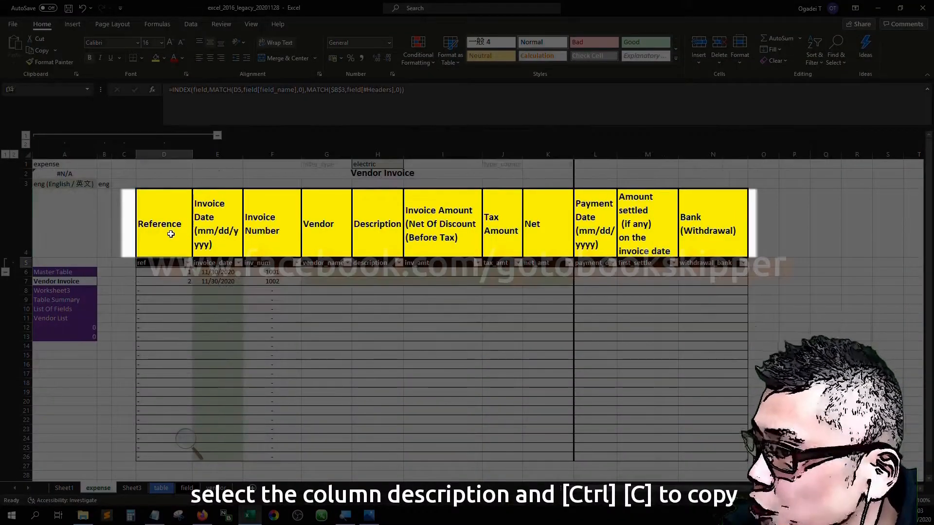
pyautogui.hotkey('ctrl', 'shift', 'Right')
pyautogui.hotkey('ctrl', 'c')
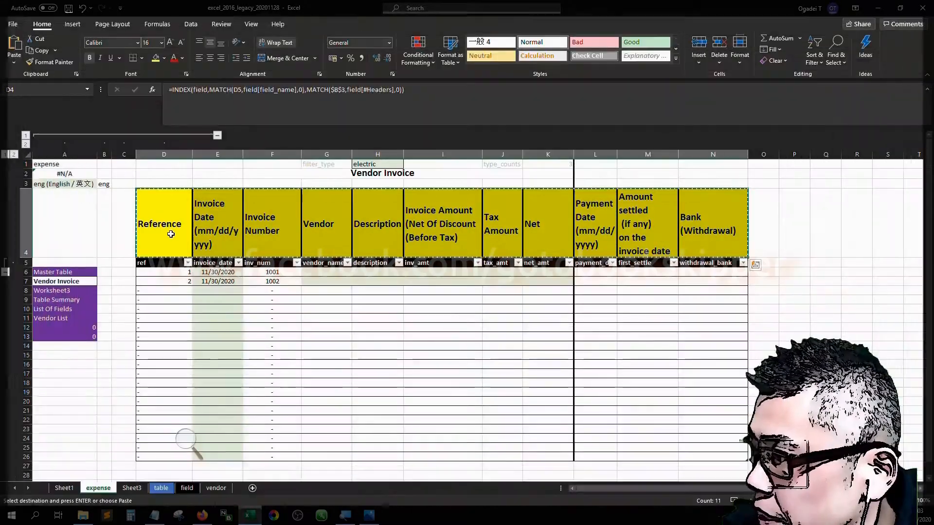
pyautogui.click(48, 318)
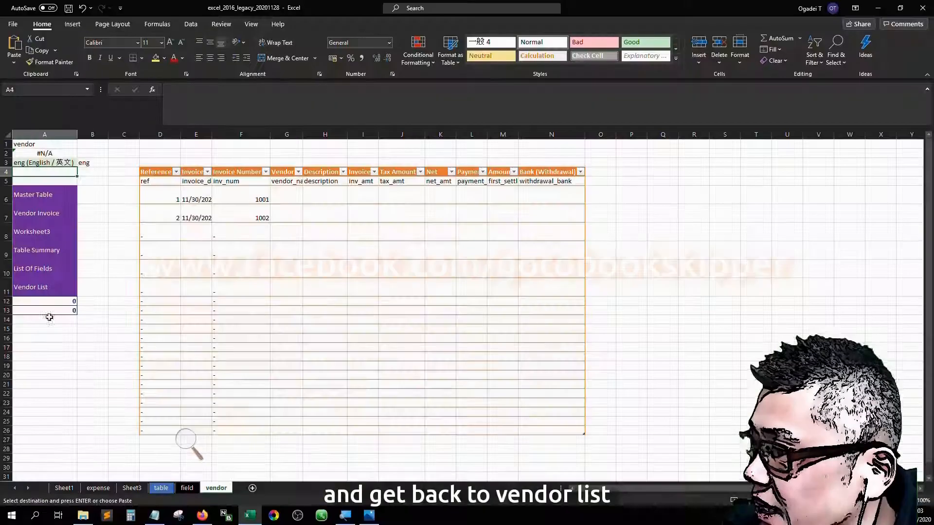
pyautogui.rightClick(161, 161)
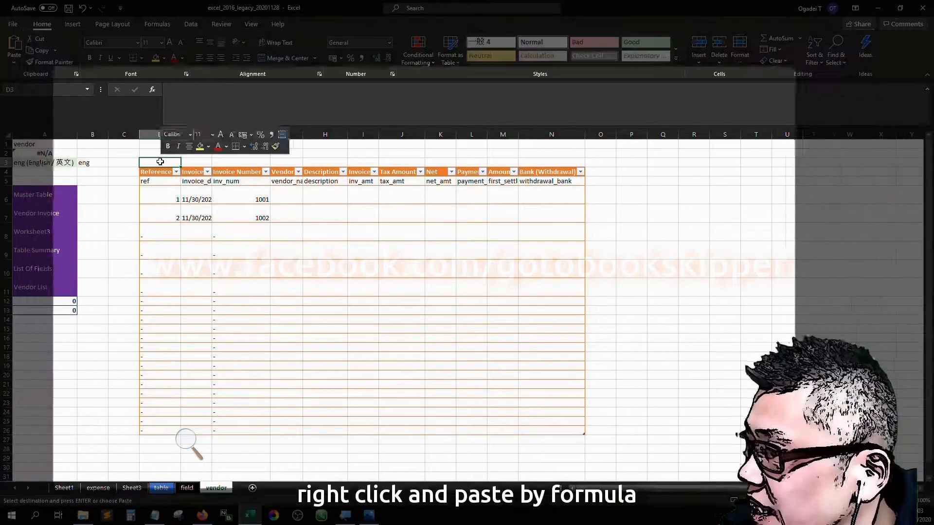
pyautogui.click(214, 213)
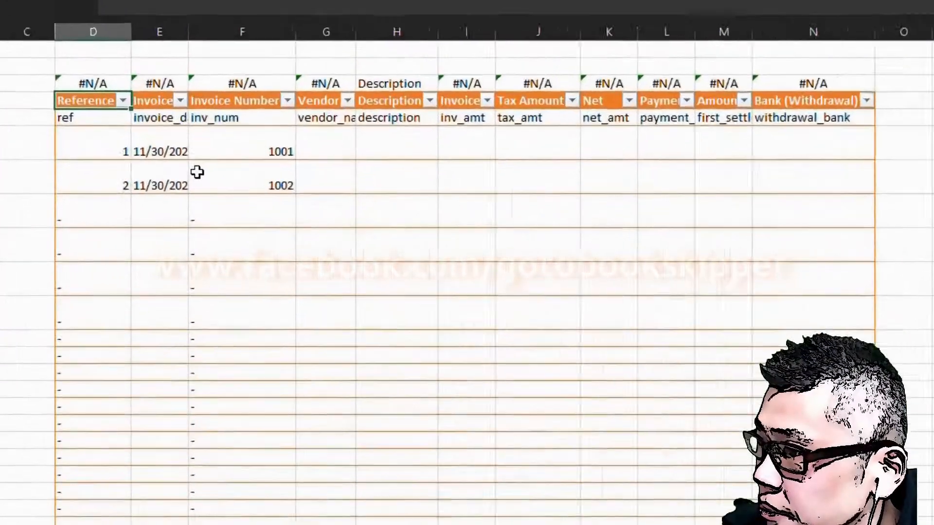
# - Rename the first header of the vendor table to ref and clear all the data below the header row
pyautogui.press('Tab')
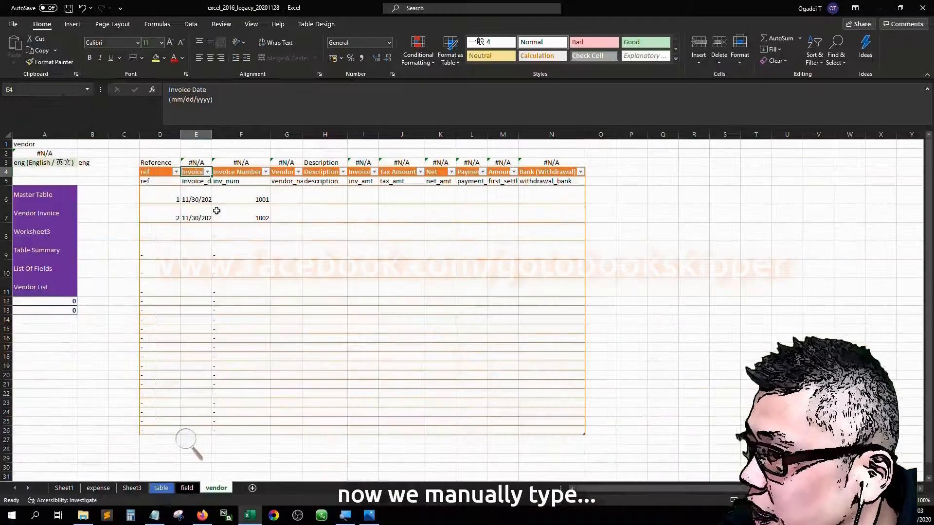
pyautogui.hotkey('ctrl', 'shift', 'Right')
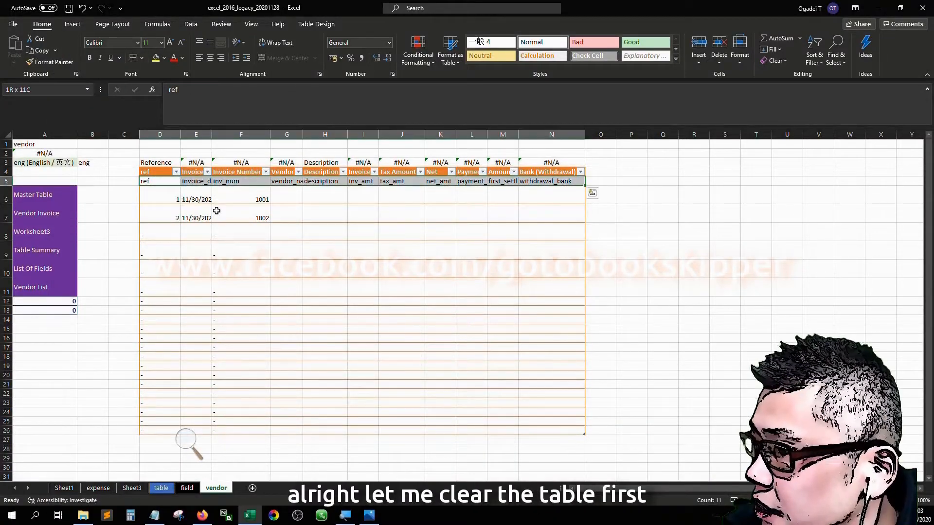
pyautogui.hotkey('ctrl', 'shift', 'Down')
pyautogui.press('Delete')
# - Enter vendor_name as the header in E4 and fit the width of column E to its text
pyautogui.press('Up')
pyautogui.press('Right')
pyautogui.write('vendor')
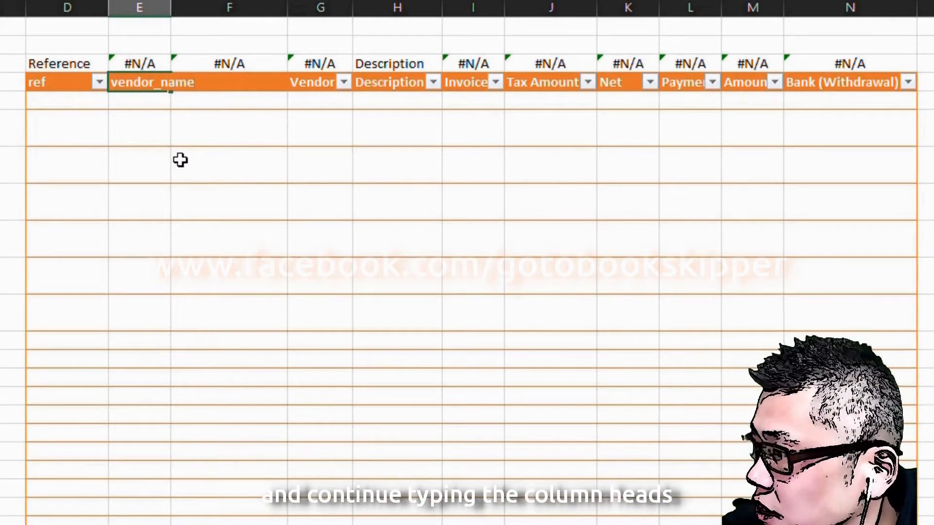
pyautogui.press('Tab')
pyautogui.press('Left')
pyautogui.press('Up')
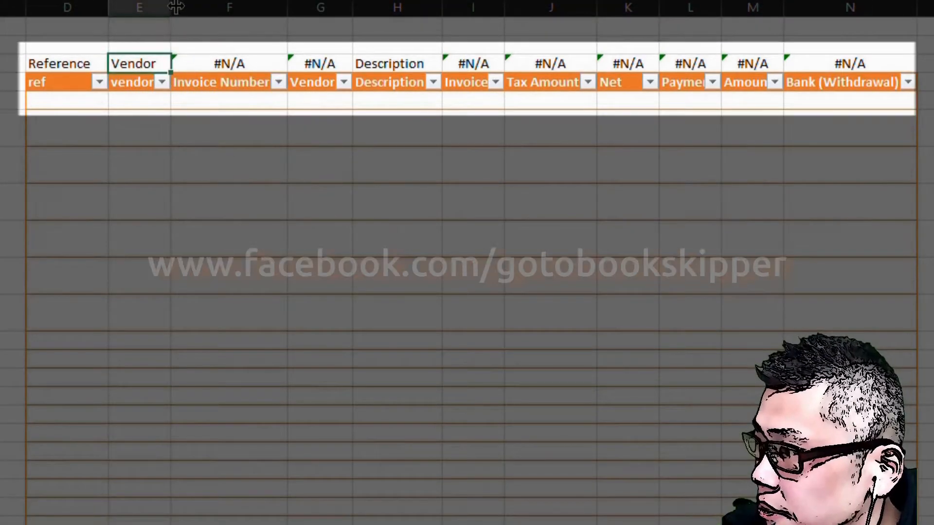
pyautogui.doubleClick(171, 7)
# - Clear the old invoice header names from F4 through N4 of the vendor table
pyautogui.press('Down')
pyautogui.press('Right')
pyautogui.hotkey('ctrl', 'shift', 'Right')
pyautogui.press('Delete')
pyautogui.press('Left')
pyautogui.press('Right')
# - Enter display_name, approval_date, company_address and contact_person as the headers in F4 through I4
pyautogui.write('display_name')
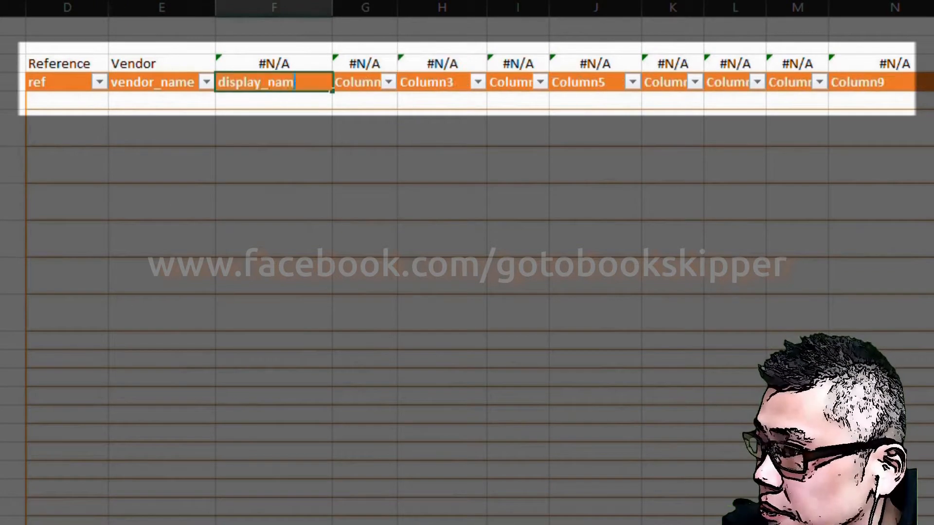
pyautogui.press('Tab')
pyautogui.write('approval_date')
pyautogui.press('Tab')
pyautogui.write('company_address')
pyautogui.press('Tab')
pyautogui.write('contact_person')
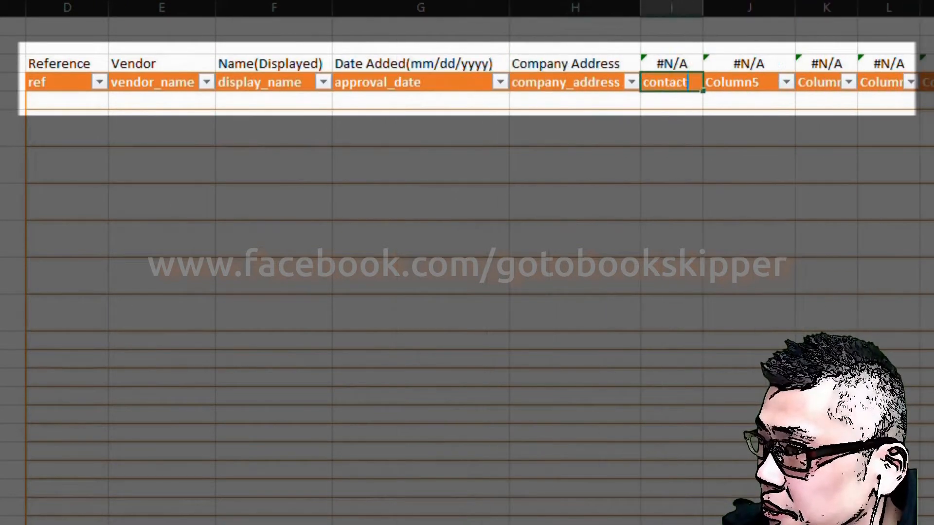
# - Enter contact_number as the header in J4 and fit the width of column J to its text
pyautogui.press('Tab')
pyautogui.write('contact_number')
pyautogui.press('Tab')
pyautogui.press('Left')
pyautogui.doubleClick(843, 8)
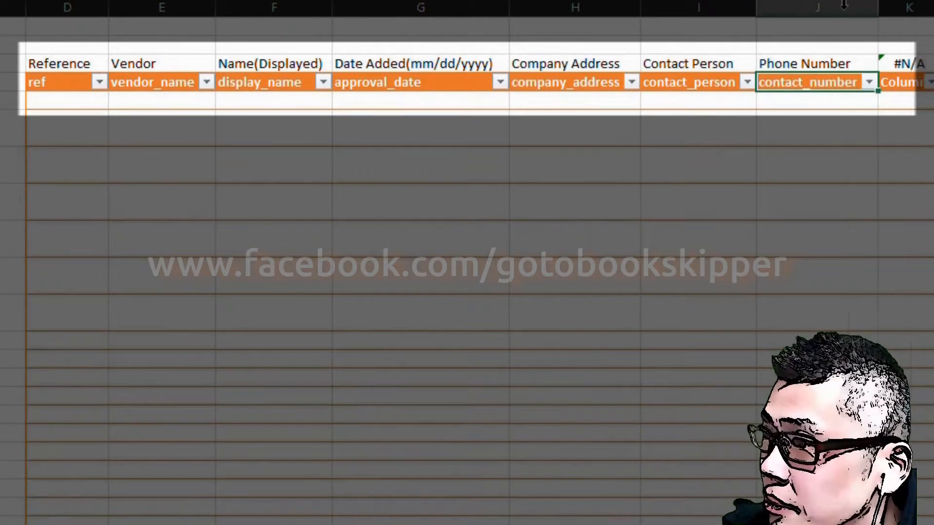
# - Enter email, eng, jap and chi as the headers in K4 through N4
pyautogui.press('Right')
pyautogui.write('email')
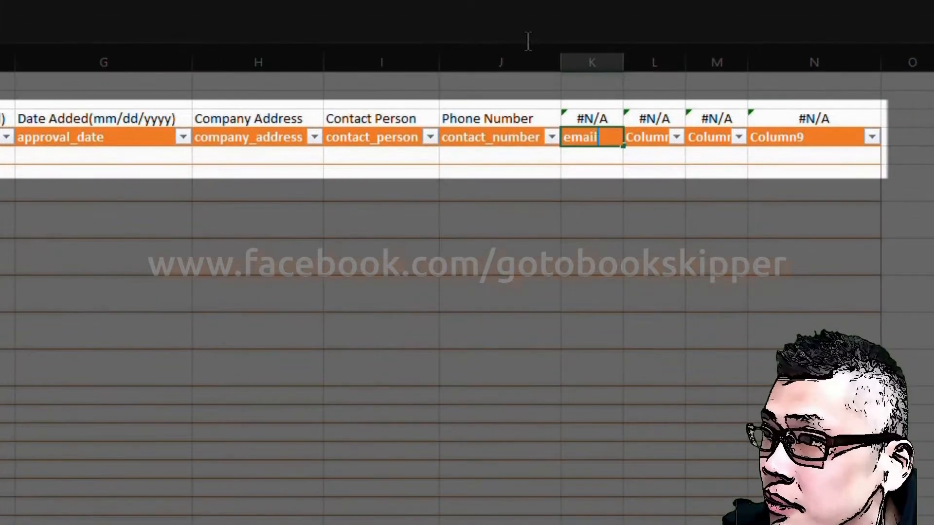
pyautogui.press('Tab')
pyautogui.write('eng')
pyautogui.press('Tab')
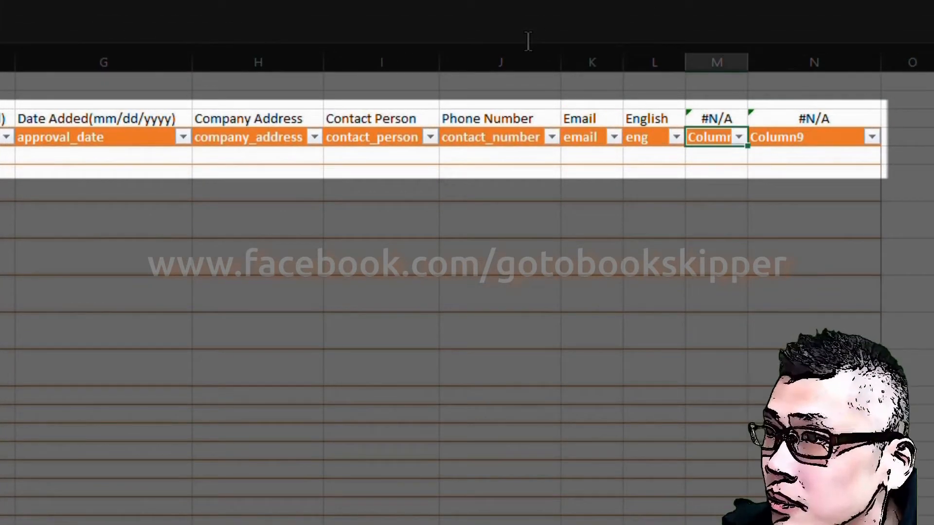
pyautogui.press('Tab')
pyautogui.write('chi')
pyautogui.press('Return')
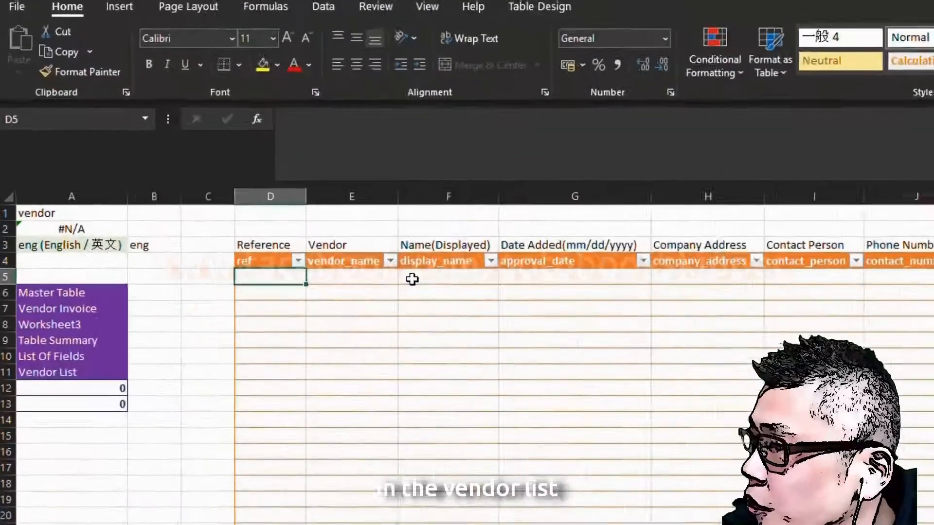
# - Number the ref column sequentially by entering the formula =ROWS($D$5:D5) in D5
pyautogui.write('=rows(')
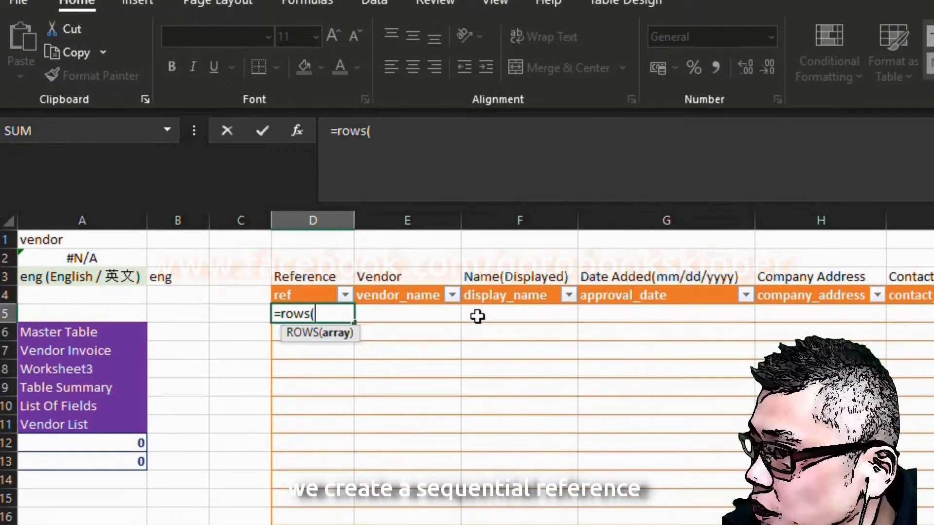
pyautogui.write('d5')
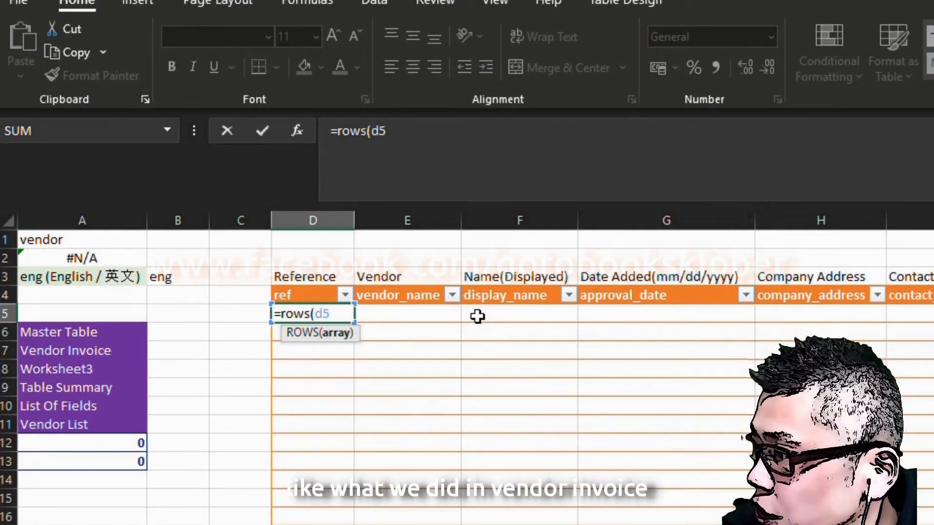
pyautogui.press('F4')
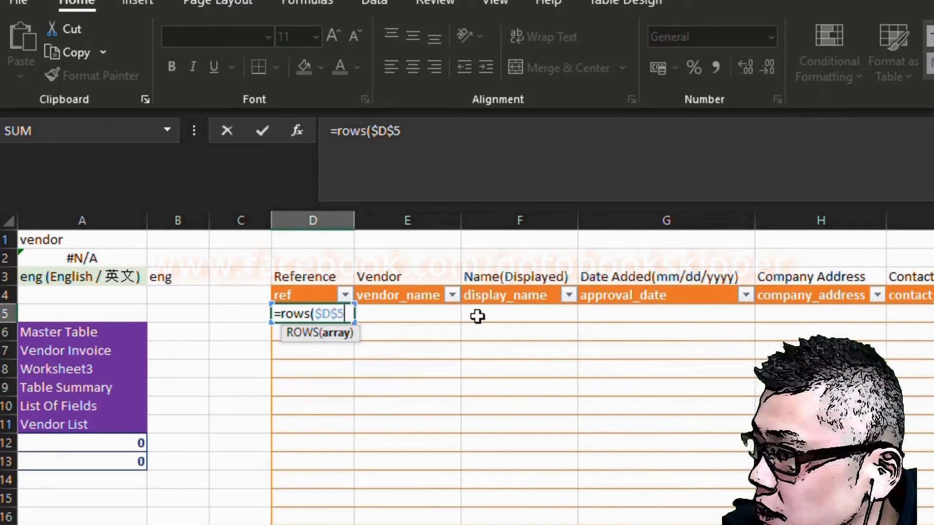
pyautogui.write(':d5')
pyautogui.press('Return')
# - Fill the vendor_name cells E5:E26 with the lightest green as required entry fields
pyautogui.press('Up')
pyautogui.press('Right')
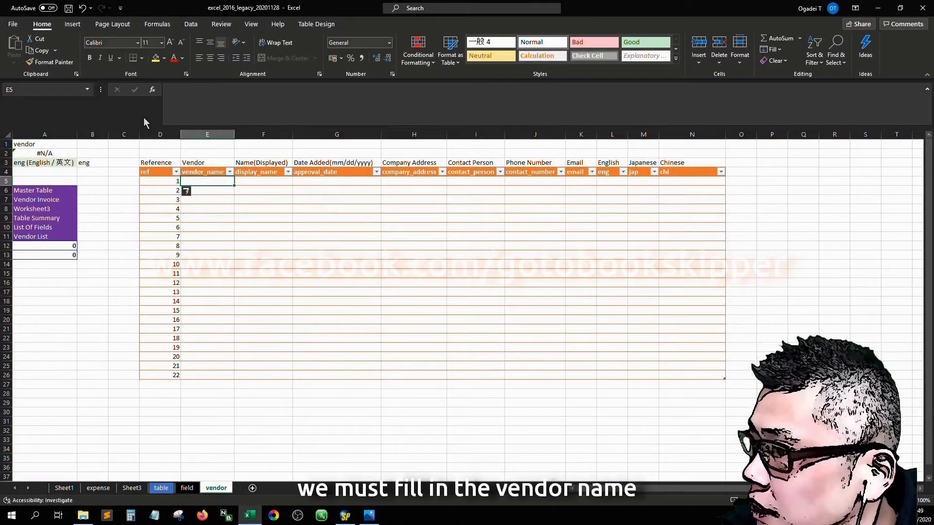
pyautogui.hotkey('ctrl', 'shift', 'Down')
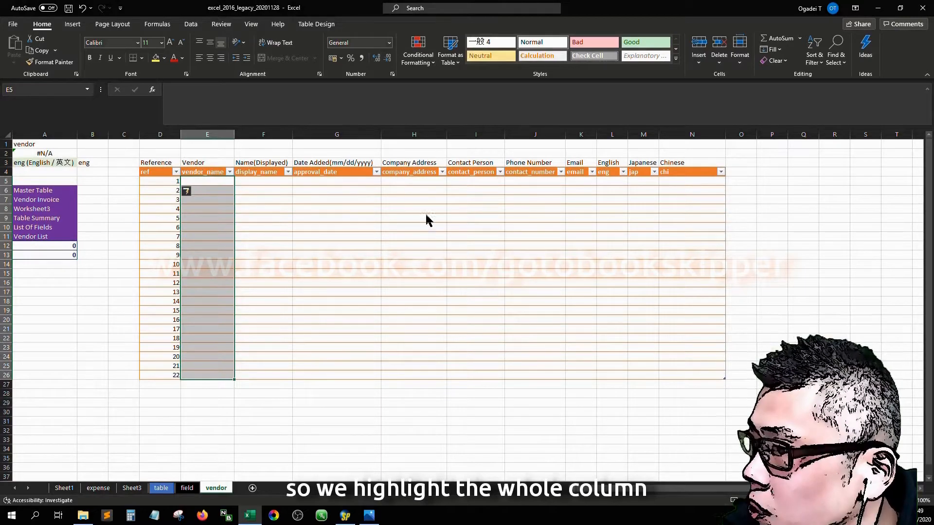
pyautogui.hotkey('ctrl', '1')
pyautogui.click(697, 229)
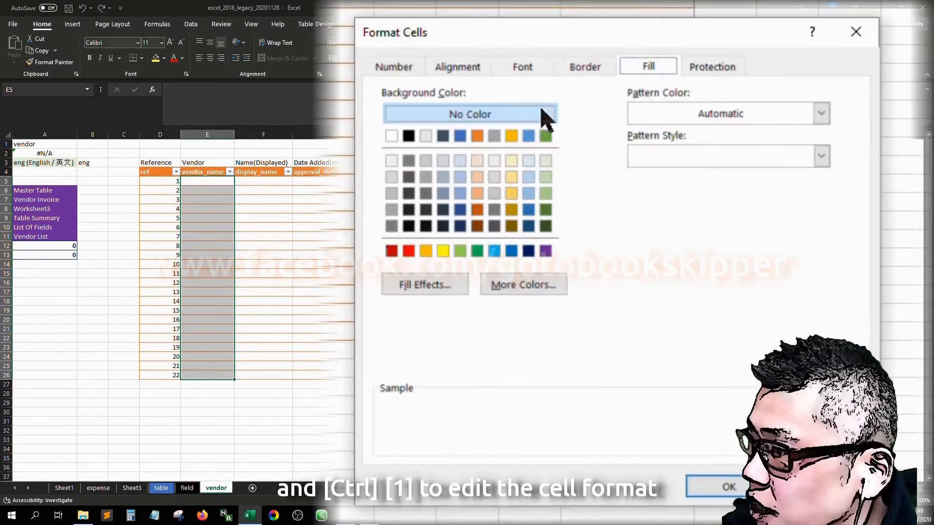
pyautogui.click(546, 160)
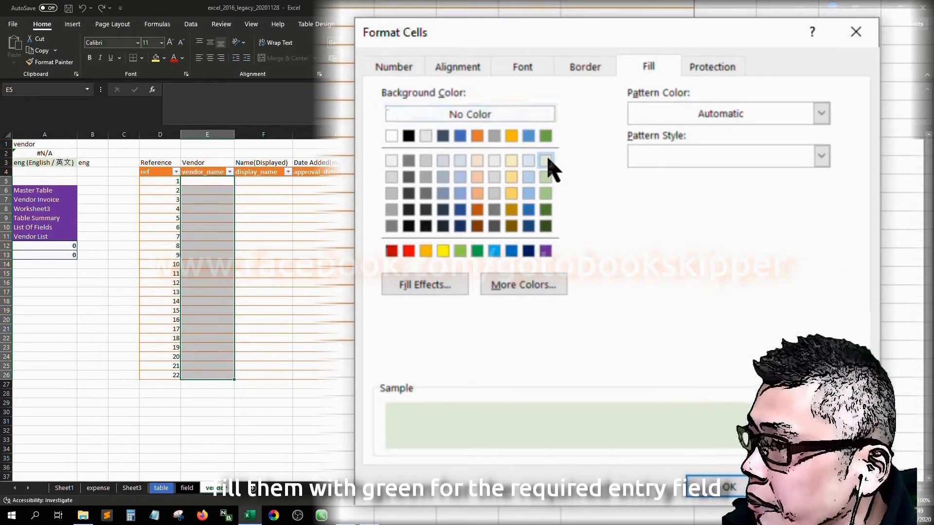
pyautogui.click(730, 487)
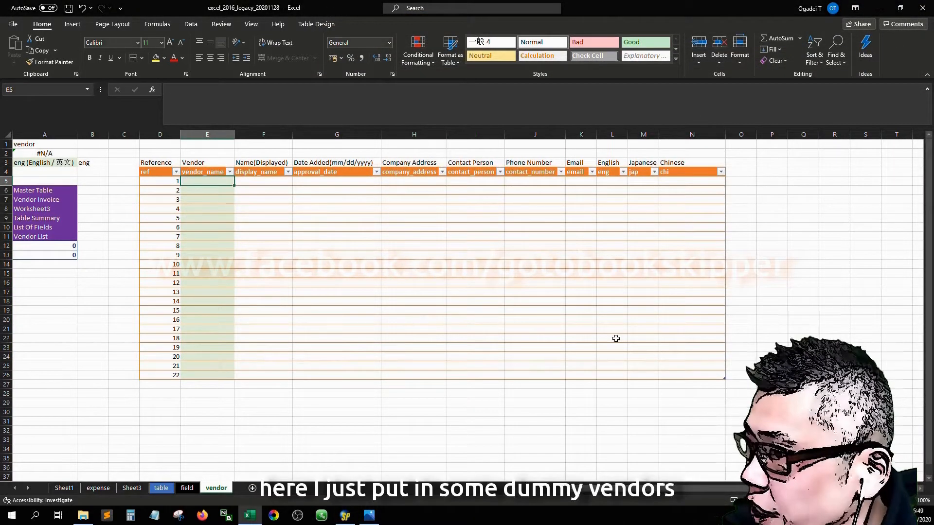
# - Enter the dummy vendor names ds, a, sdf and asdf in E5 through E8
pyautogui.write('ds')
pyautogui.press('Return')
pyautogui.write('a')
pyautogui.press('Return')
pyautogui.write('sdf')
pyautogui.press('Return')
pyautogui.write('asdf')
pyautogui.press('Return')
# - Create a formula-based conditional formatting rule on the first approval_date cell G5 with the condition =$E5<>""
pyautogui.press('Up')
pyautogui.press('Up')
pyautogui.press('Up')
pyautogui.press('Up')
pyautogui.press('Right')
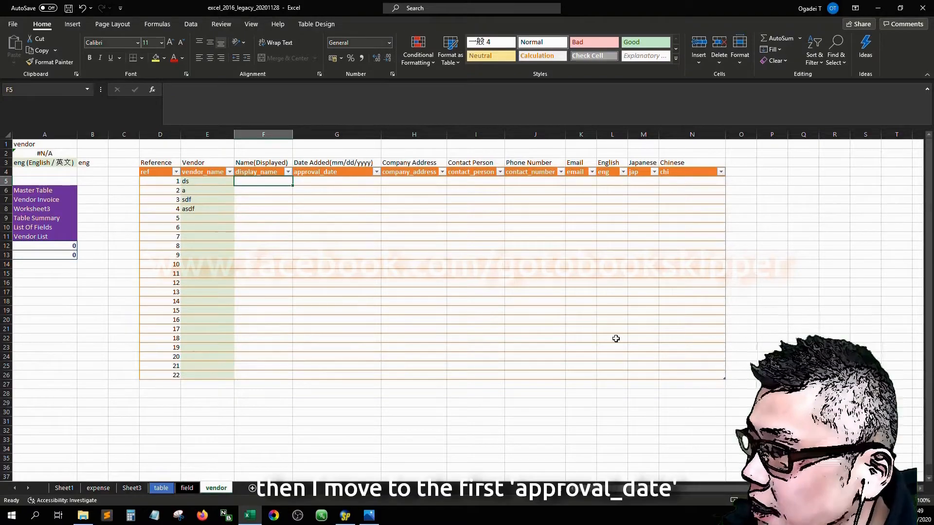
pyautogui.press('Right')
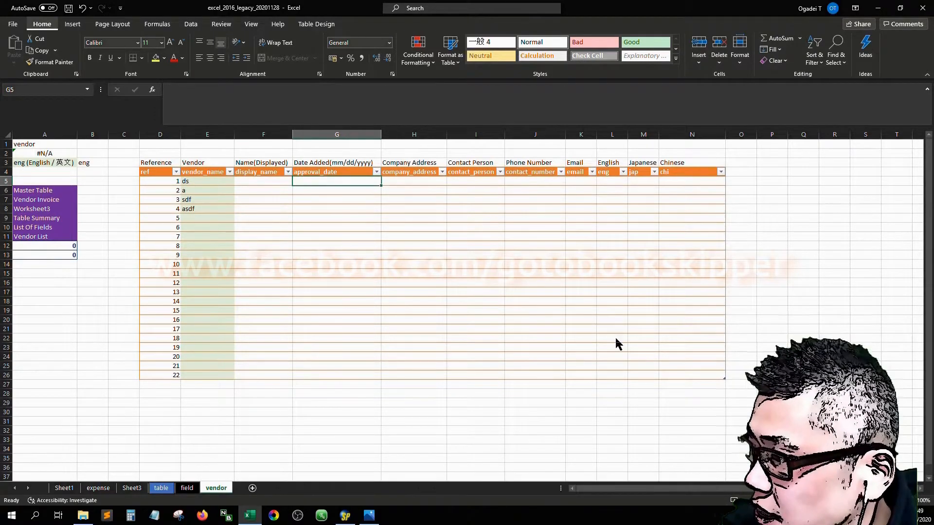
pyautogui.hotkey('alt', 'o')
pyautogui.press('d')
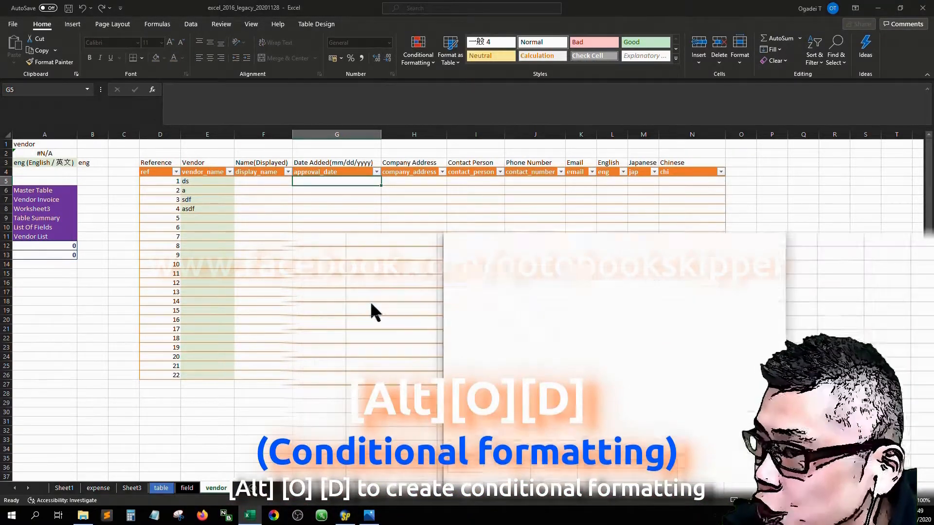
pyautogui.click(544, 321)
pyautogui.click(469, 378)
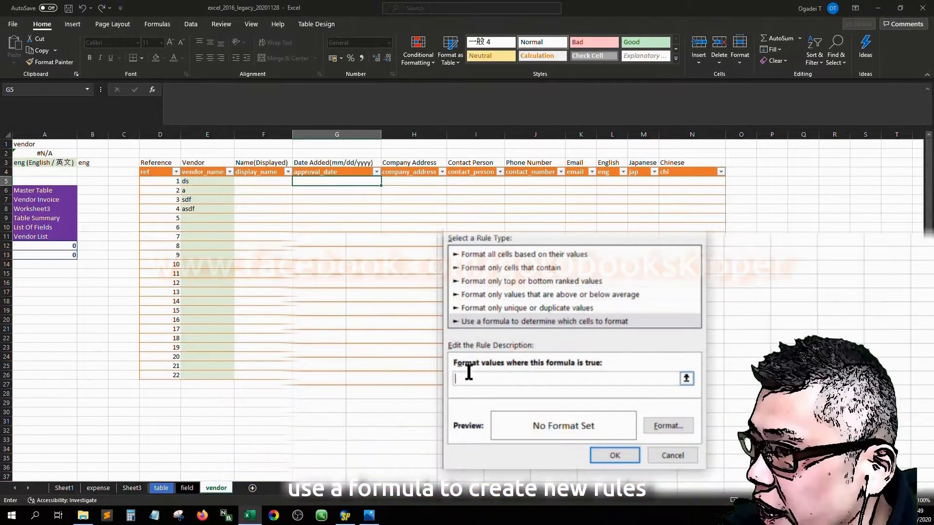
pyautogui.click(205, 183)
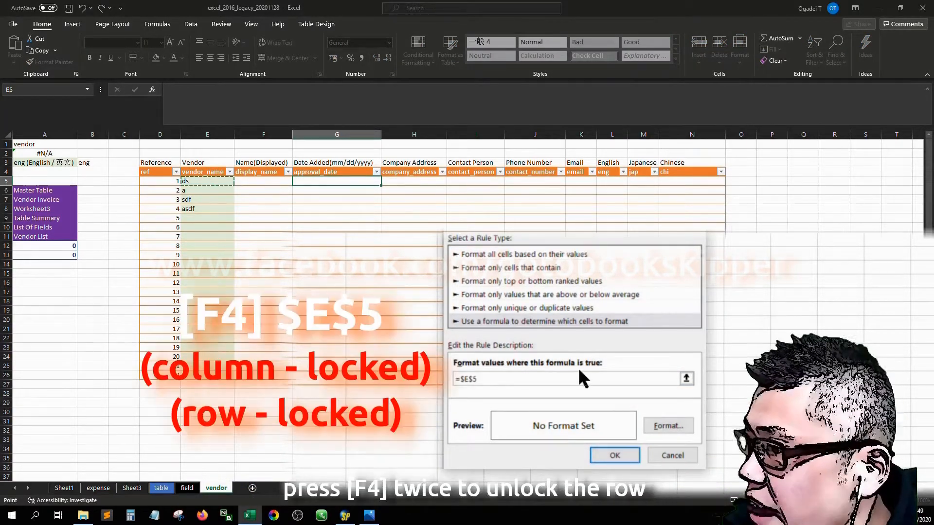
pyautogui.press('F4')
pyautogui.press('F4')
pyautogui.write('<')
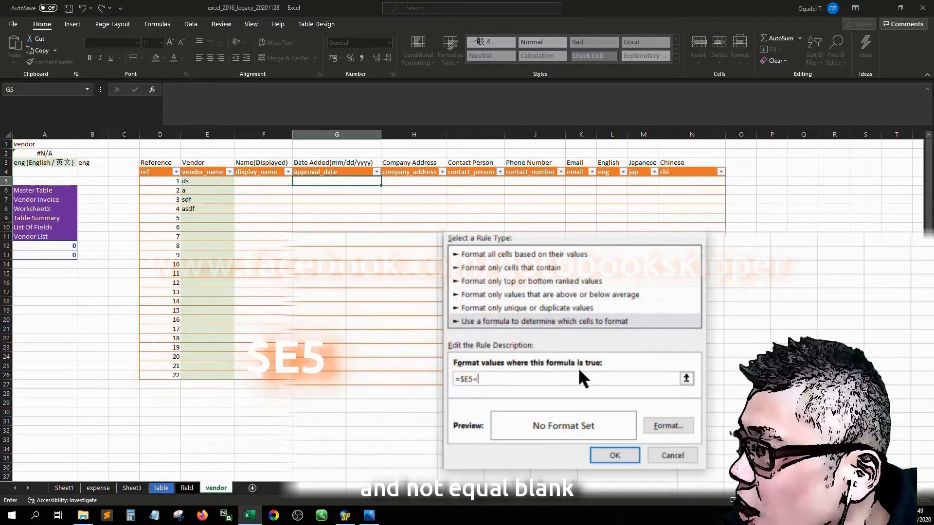
pyautogui.write('>""')
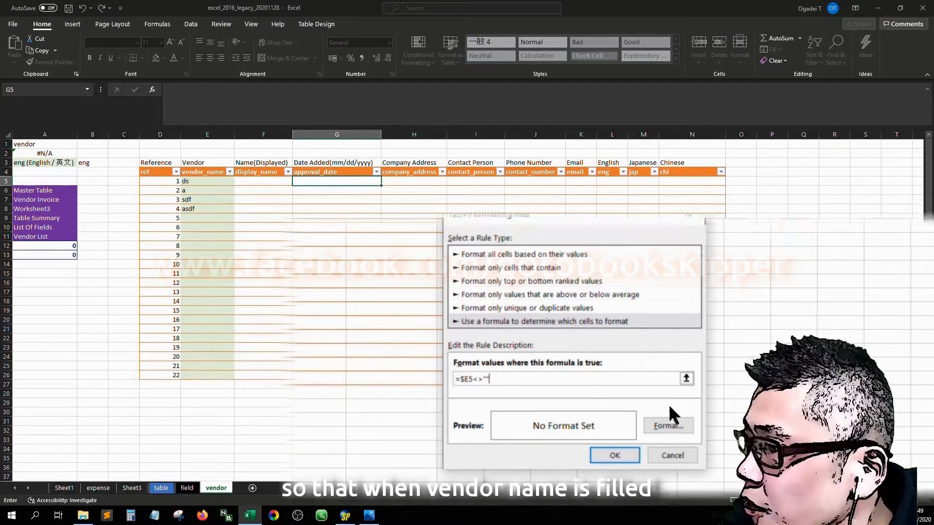
# - Give the new rule's format a lightest green fill and the Automatic font color
pyautogui.click(665, 425)
pyautogui.click(587, 123)
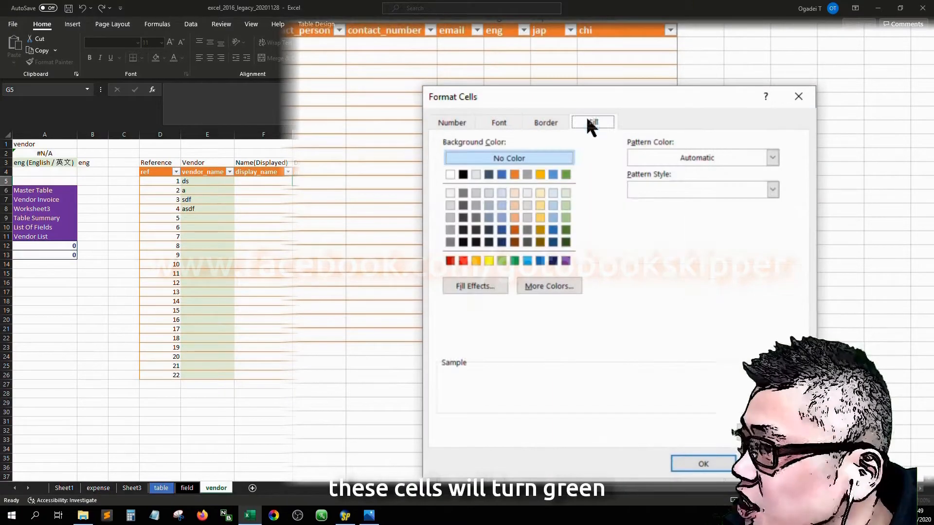
pyautogui.click(564, 192)
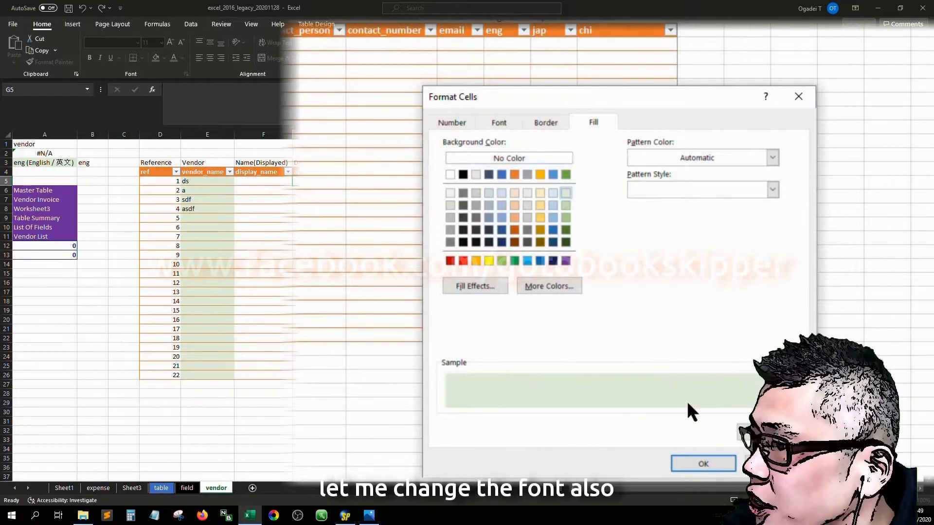
pyautogui.click(502, 121)
pyautogui.click(633, 251)
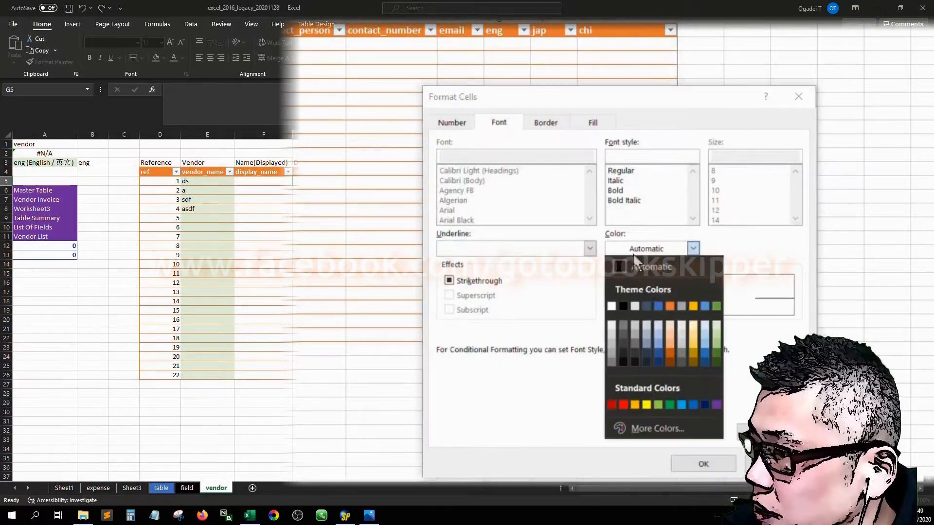
pyautogui.click(649, 265)
pyautogui.click(696, 460)
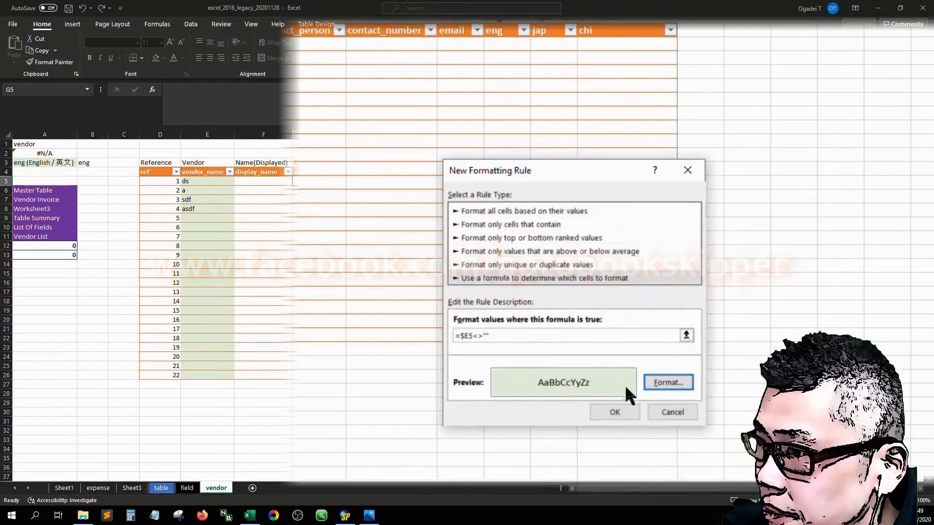
# - Confirm the new green formatting rule and extend its range to G5:N26, covering approval_date through chi in all table rows
pyautogui.click(617, 403)
pyautogui.click(681, 292)
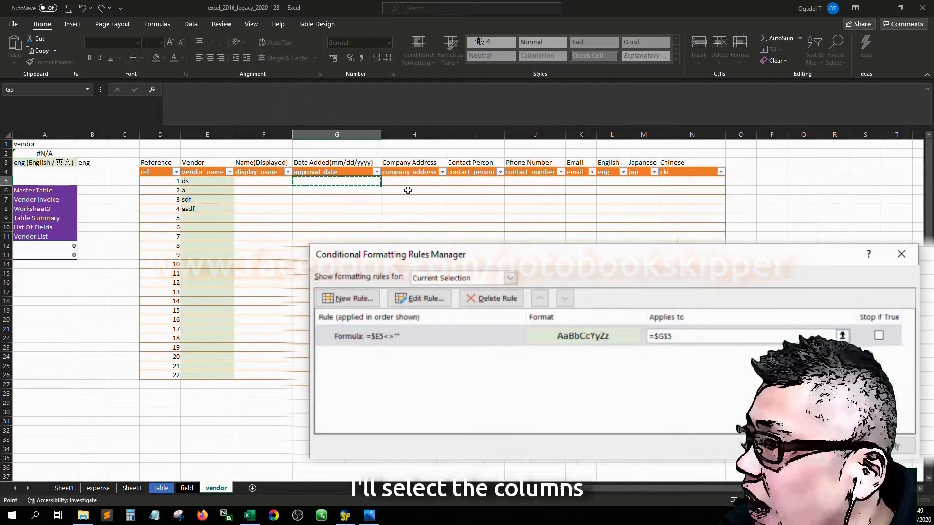
pyautogui.click(366, 190)
pyautogui.press('BackSpace')
pyautogui.press('BackSpace')
pyautogui.press('BackSpace')
pyautogui.press('BackSpace')
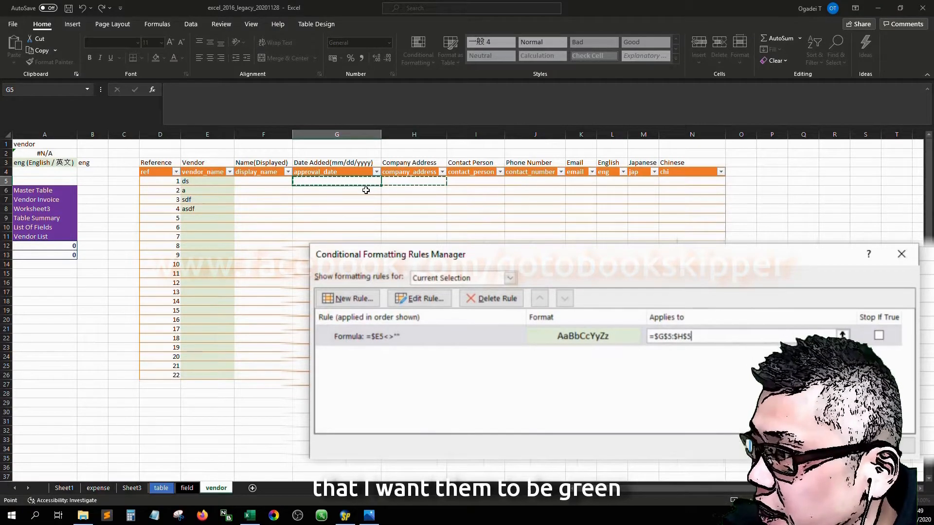
pyautogui.hotkey('shift', 'Right')
pyautogui.hotkey('shift', 'Right')
pyautogui.hotkey('shift', 'Right')
pyautogui.hotkey('shift', 'Right')
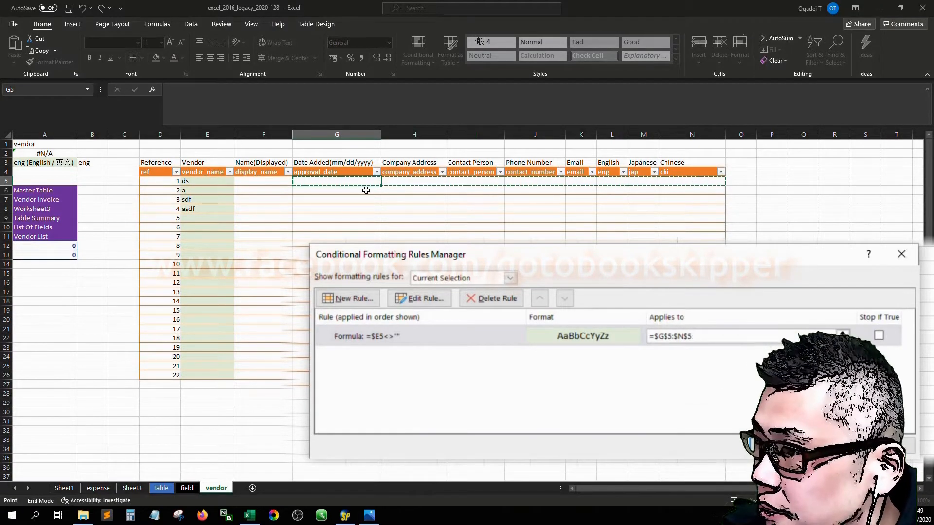
pyautogui.hotkey('shift', 'Down')
pyautogui.hotkey('shift', 'Down')
pyautogui.hotkey('shift', 'Down')
pyautogui.hotkey('shift', 'Down')
pyautogui.hotkey('shift', 'Down')
pyautogui.hotkey('shift', 'Down')
pyautogui.hotkey('shift', 'Down')
pyautogui.hotkey('shift', 'Down')
pyautogui.hotkey('shift', 'Down')
pyautogui.hotkey('shift', 'Down')
pyautogui.hotkey('shift', 'Down')
pyautogui.hotkey('shift', 'Down')
pyautogui.hotkey('shift', 'Down')
pyautogui.hotkey('shift', 'Down')
pyautogui.hotkey('shift', 'Down')
pyautogui.hotkey('shift', 'Down')
pyautogui.hotkey('shift', 'Down')
pyautogui.hotkey('shift', 'Down')
pyautogui.hotkey('shift', 'Down')
pyautogui.hotkey('shift', 'Down')
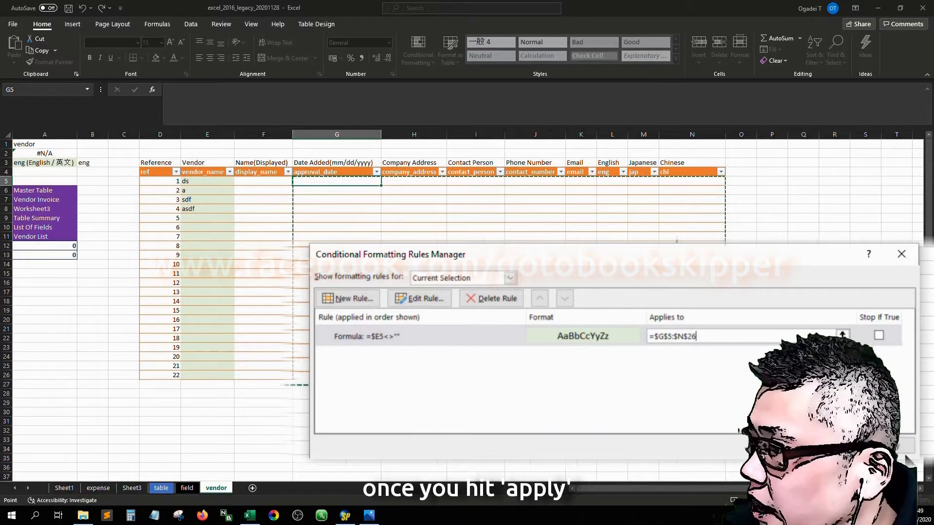
pyautogui.click(889, 445)
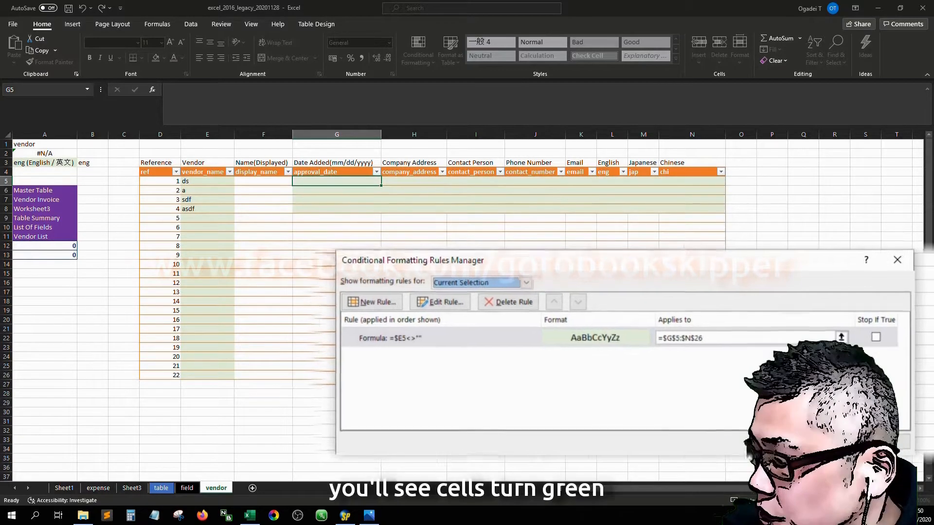
pyautogui.click(777, 446)
# - Replace the dummy vendor names in E5:E8 with a, a and adf in E5 through E7
pyautogui.press('Left')
pyautogui.press('Left')
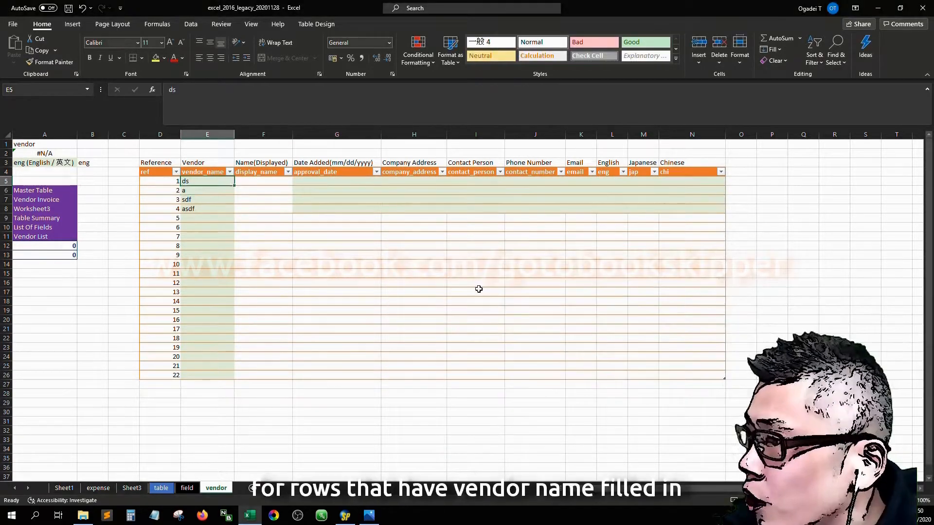
pyautogui.hotkey('shift', 'Down')
pyautogui.hotkey('shift', 'Down')
pyautogui.hotkey('shift', 'Down')
pyautogui.press('Delete')
pyautogui.press('Right')
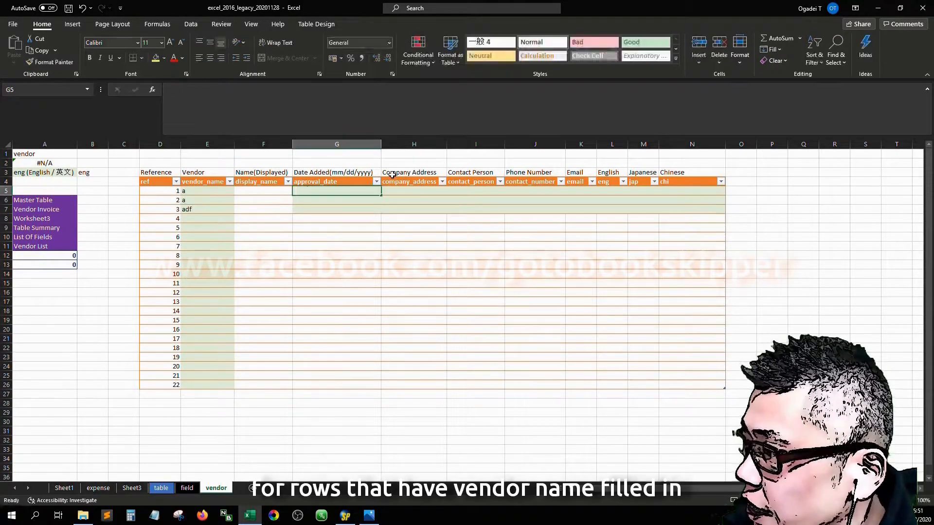
# - Enter the approval dates 11/30/2020, 12/01/2020 and 12/02/2020 in G5 through G7
pyautogui.write('/2020')
pyautogui.press('Return')
pyautogui.write('12/0')
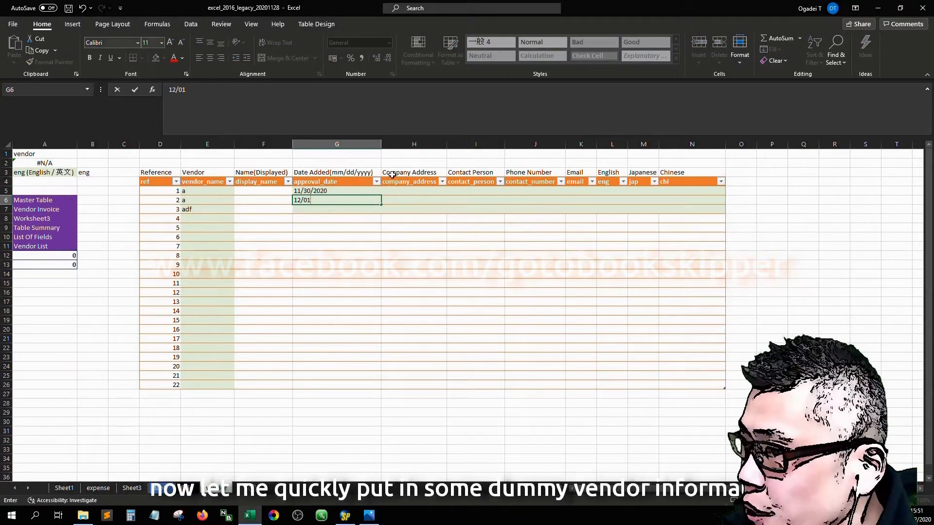
pyautogui.write('2/20')
pyautogui.press('Return')
pyautogui.write('12/02/2020')
pyautogui.press('Return')
# - Fill the company_address cells H5:H7 with the dummy text "whatever address"
pyautogui.press('Up')
pyautogui.press('Up')
pyautogui.press('Up')
pyautogui.press('Right')
pyautogui.write('whatever address')
pyautogui.press('Return')
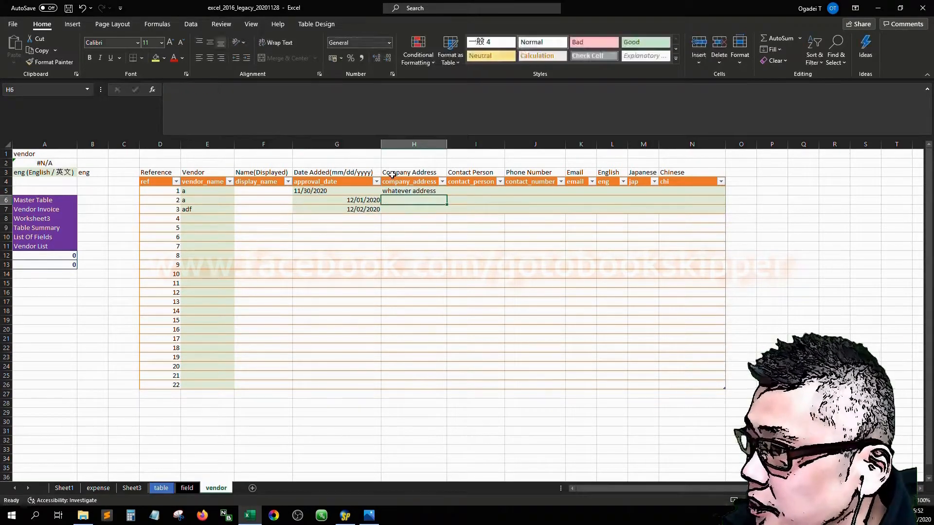
pyautogui.write('whatever address')
pyautogui.press('Return')
# - Enter the dummy contact persons "whatever person", "wat" and "wat" in I5 through I7
pyautogui.press('BackSpace')
pyautogui.write('ver person')
pyautogui.press('Return')
pyautogui.write('wat')
pyautogui.press('Return')
pyautogui.write('wat')
pyautogui.press('Return')
# - Enter dummy contact numbers in J5:J7 and the placeholder text "email 123" in K5:K7
pyautogui.press('Up')
pyautogui.press('Up')
pyautogui.press('Up')
pyautogui.press('Right')
pyautogui.write('1234567')
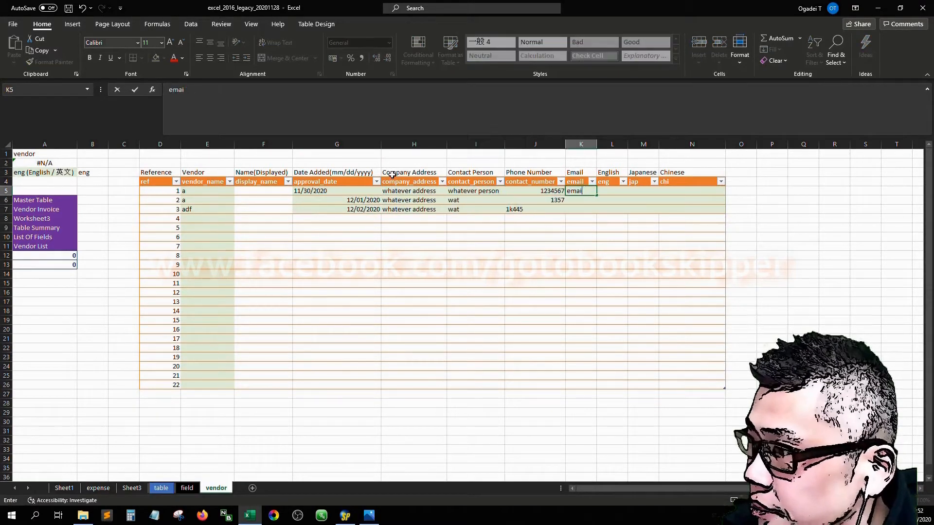
pyautogui.press('Return')
# - Enter the English names vendor A, vendor B and vendor C in L5 through L7
pyautogui.press('Up')
pyautogui.press('Up')
pyautogui.press('Up')
pyautogui.press('Right')
pyautogui.write('vendor A')
pyautogui.press('Return')
pyautogui.write('vendor B')
pyautogui.press('Return')
pyautogui.write('vendor C')
# - Enter the Japanese vendor names ベンダーＡ, ベンダーＢ and ベンダーＣ in M5 through M7
pyautogui.click(642, 191)
pyautogui.write('ベンダーＡ')
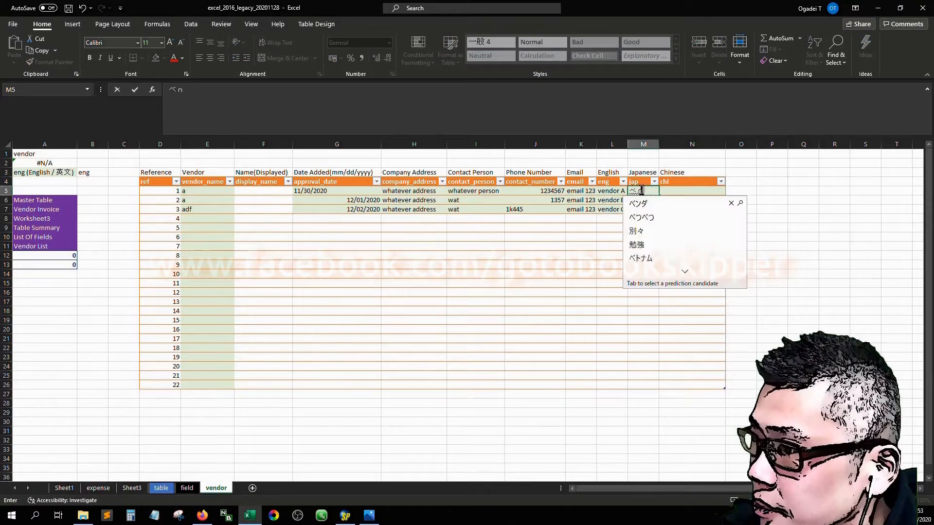
pyautogui.press('Return')
pyautogui.press('Return')
pyautogui.write('ベンダーＢ')
pyautogui.press('Return')
pyautogui.press('Return')
pyautogui.write('ベンダーＣ')
pyautogui.press('Return')
pyautogui.press('Return')
# - Enter the Chinese name 供應商A in N5, fill it down to N7 and change the copies to 供應商B and 供應商C
pyautogui.press('Up')
pyautogui.press('Up')
pyautogui.press('Up')
pyautogui.press('Right')
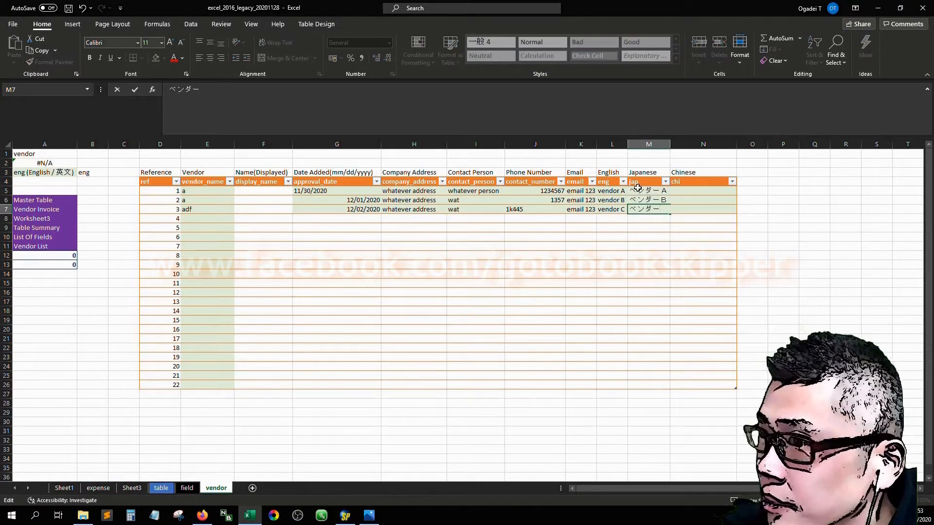
pyautogui.write('供應商A')
pyautogui.press('Return')
pyautogui.click(722, 191)
pyautogui.moveTo(736, 195); pyautogui.dragTo(733, 209)
pyautogui.click(722, 199)
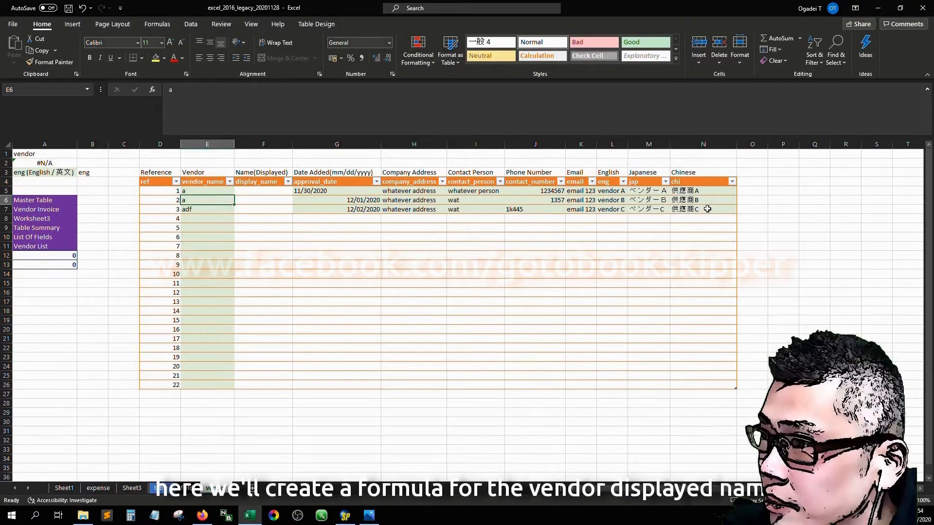
# - Change the vendor names in E6 and E7 to b and c, and start an INDEX formula in F5 referencing the whole Table5
pyautogui.press('Right')
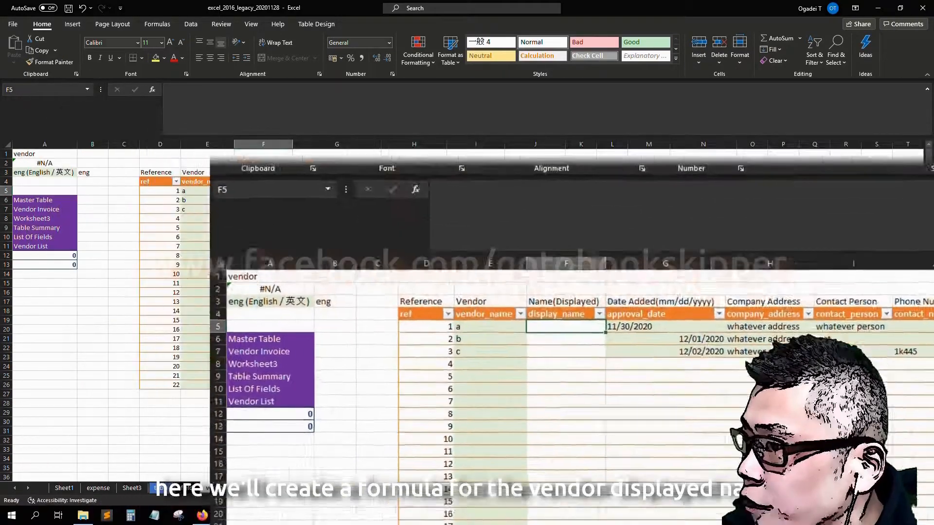
pyautogui.write('=i')
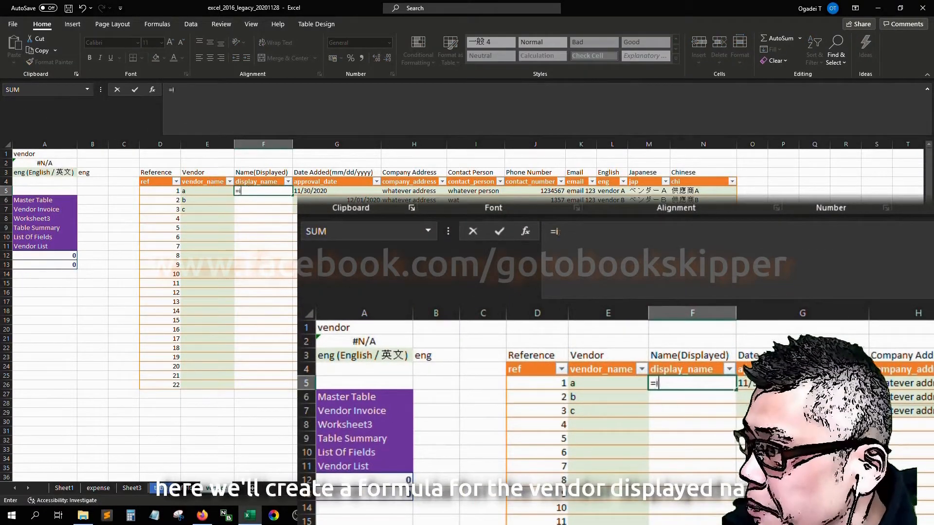
pyautogui.write('ndex(')
pyautogui.press('Left')
pyautogui.press('Left')
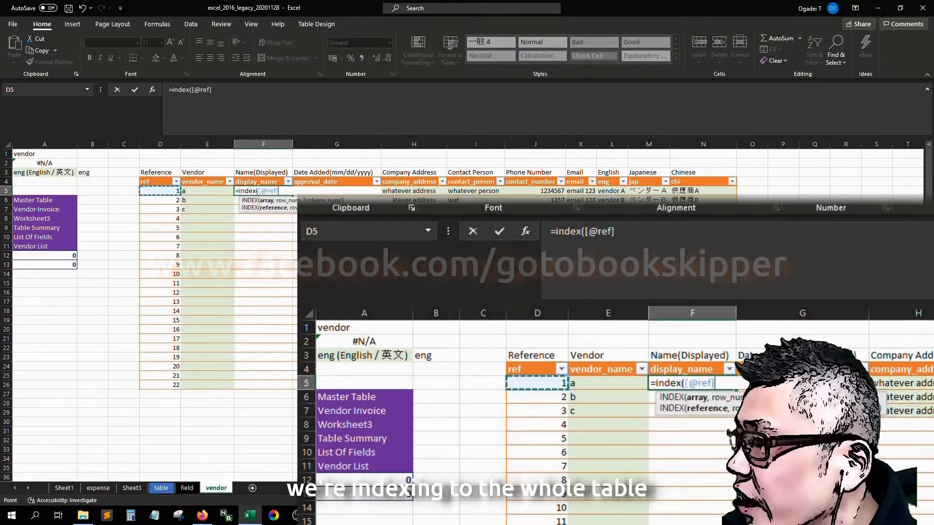
pyautogui.hotkey('shift', 'Right')
pyautogui.press('End')
pyautogui.hotkey('shift', 'Right')
pyautogui.press('End')
pyautogui.hotkey('shift', 'Right')
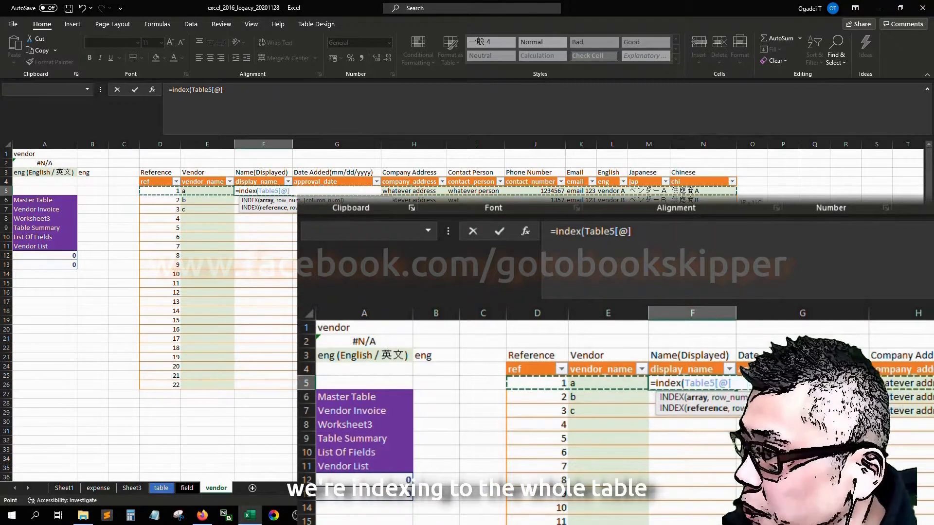
pyautogui.hotkey('shift', 'Down')
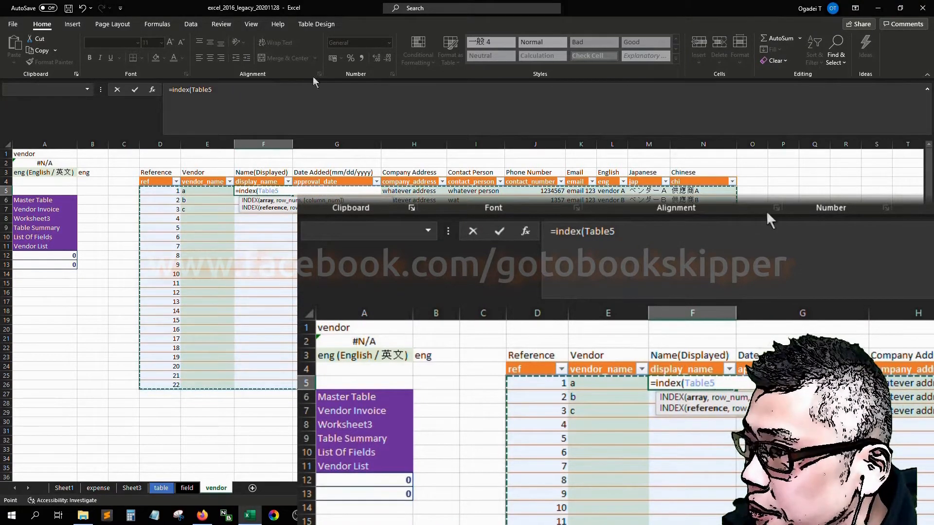
pyautogui.write(', ')
pyautogui.write('match(')
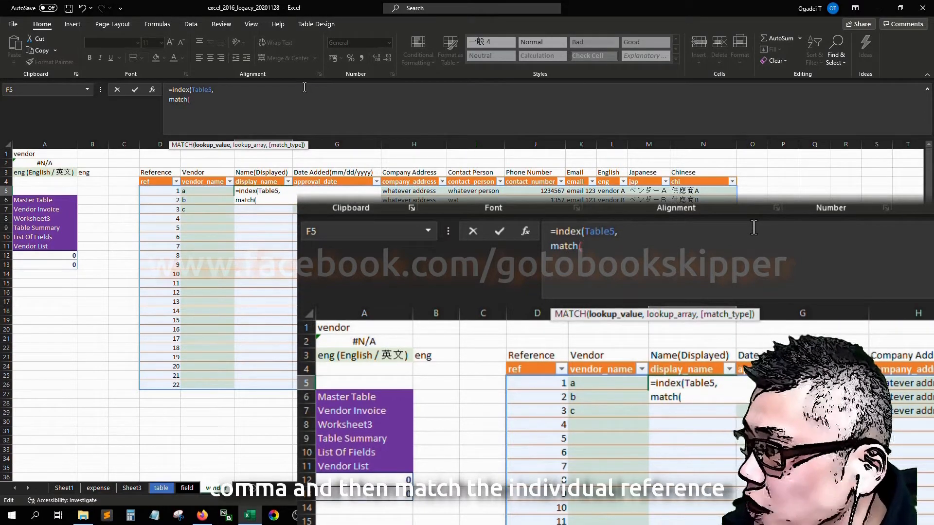
pyautogui.click(163, 191)
pyautogui.write(',')
pyautogui.click(178, 164)
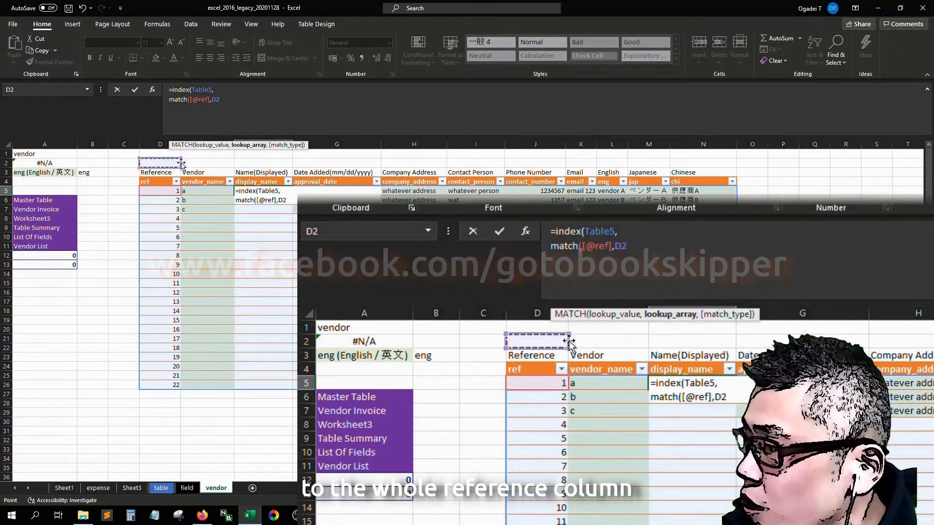
pyautogui.press('Down')
pyautogui.press('Down')
pyautogui.press('Down')
pyautogui.hotkey('ctrl', 'shift', 'Down')
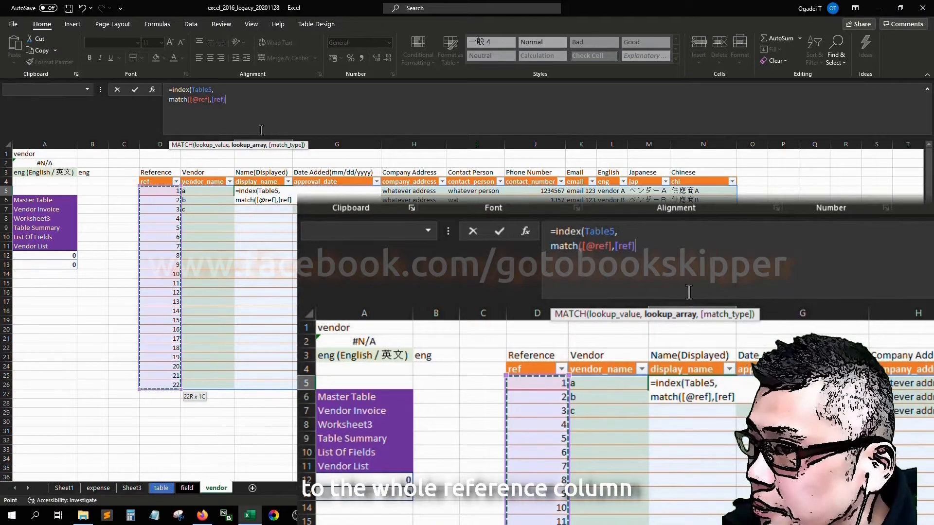
pyautogui.write(',0), ')
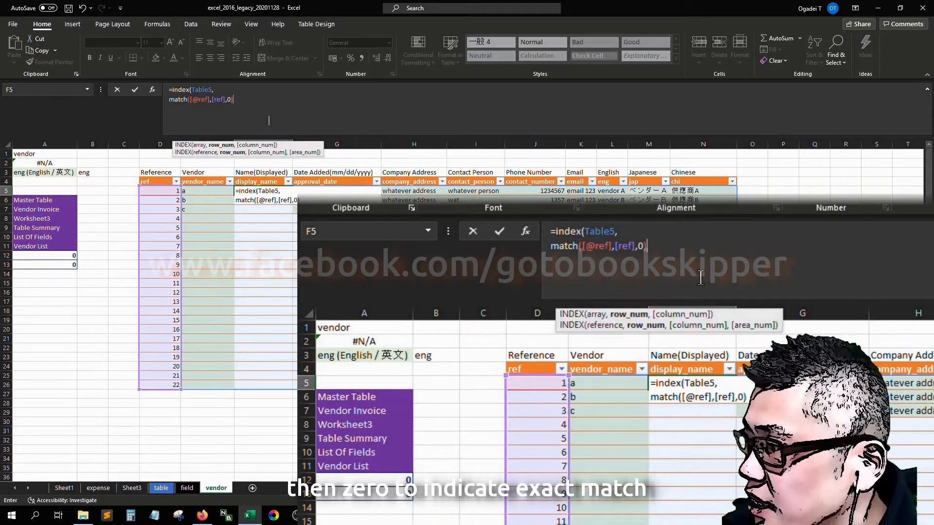
# - Add the column argument MATCH($B$3,Table5[#Headers],0) and complete the display_name formula
pyautogui.write('match(')
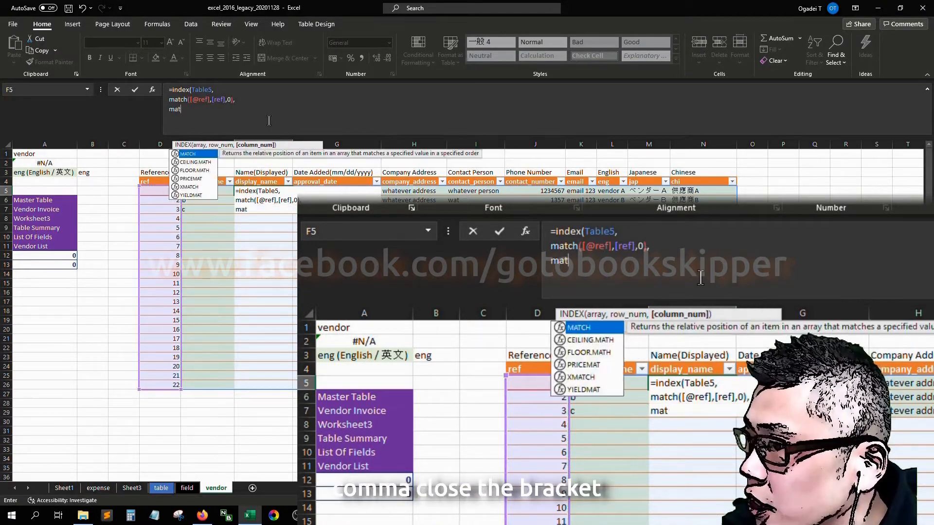
pyautogui.click(98, 173)
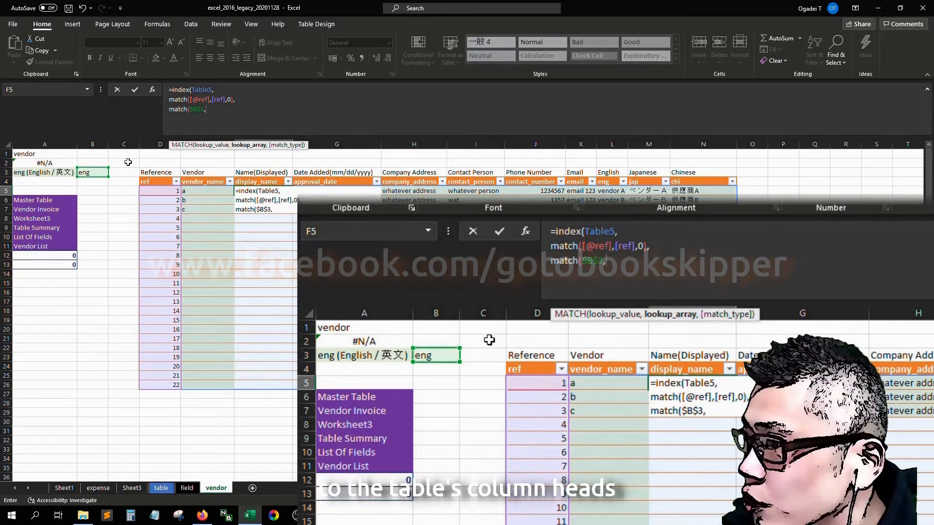
pyautogui.click(159, 162)
pyautogui.press('Down')
pyautogui.press('Down')
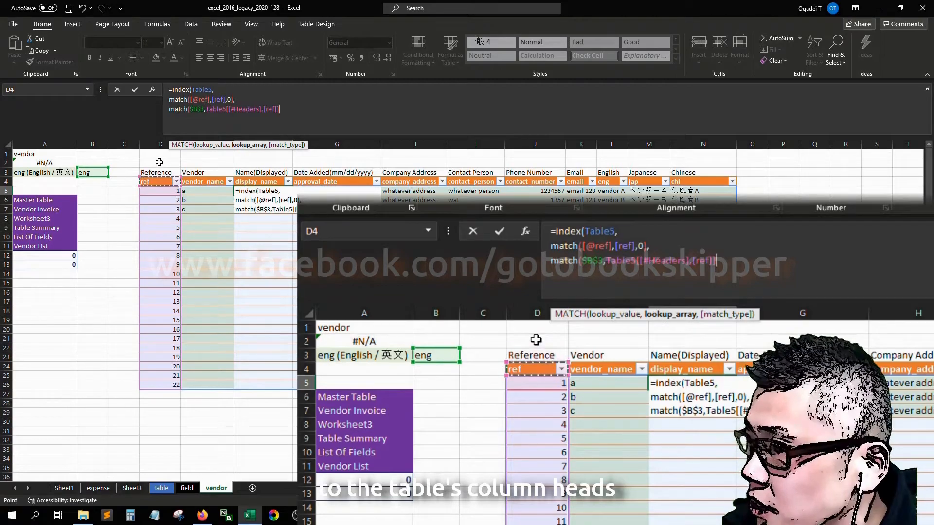
pyautogui.hotkey('ctrl', 'shift', 'Right')
pyautogui.write(',0')
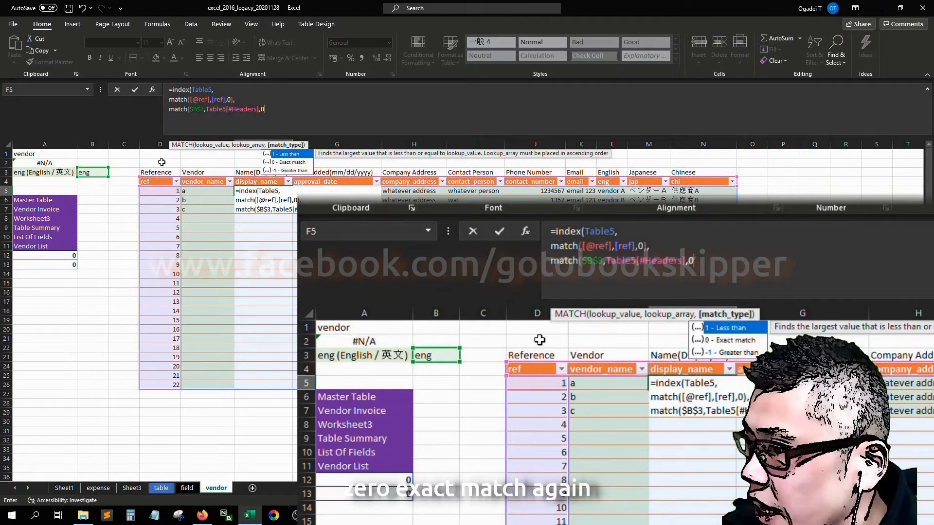
pyautogui.write(') )')
pyautogui.press('Return')
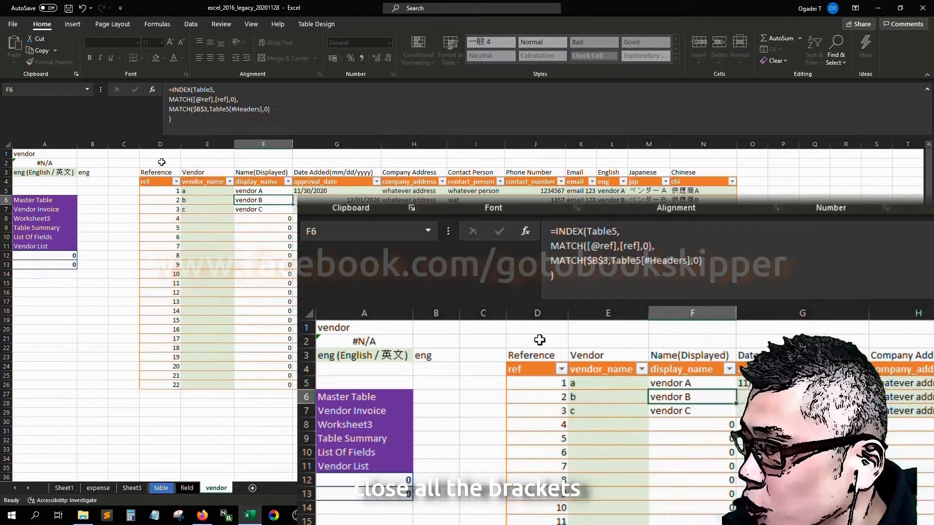
# - Cut the INDEX/MATCH expression out of the F5 formula, leaving only the equals sign
pyautogui.press('Up')
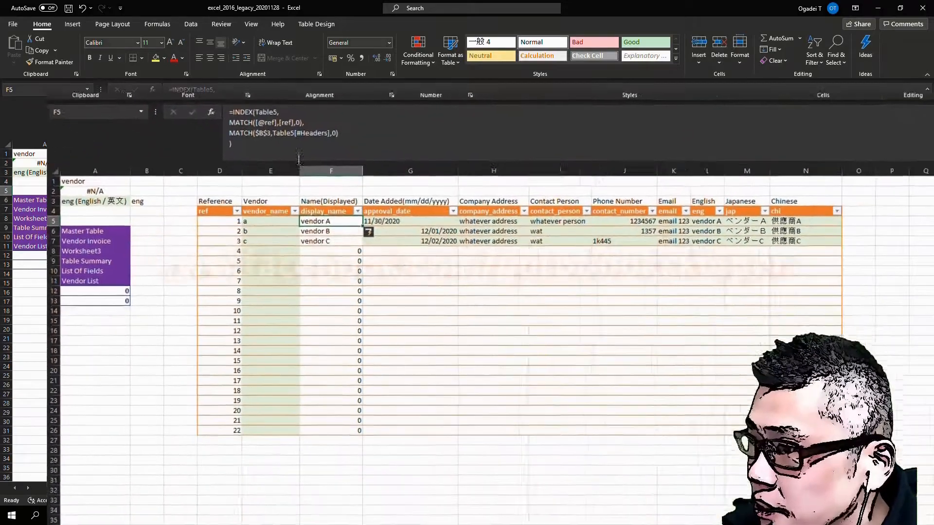
pyautogui.click(204, 118)
pyautogui.press('Left')
pyautogui.press('Up')
pyautogui.press('Up')
pyautogui.press('Up')
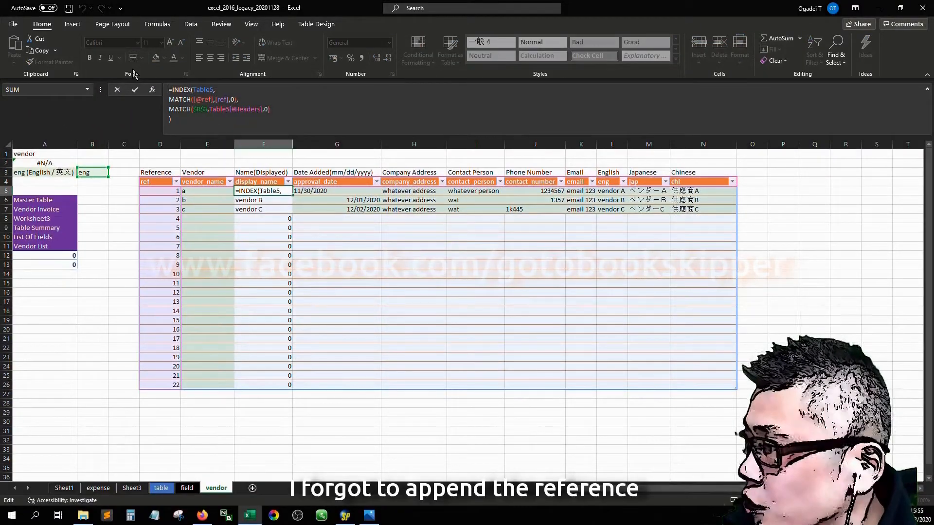
pyautogui.hotkey('ctrl', 'End')
pyautogui.hotkey('ctrl', 'shift', 'Home')
pyautogui.write('=')
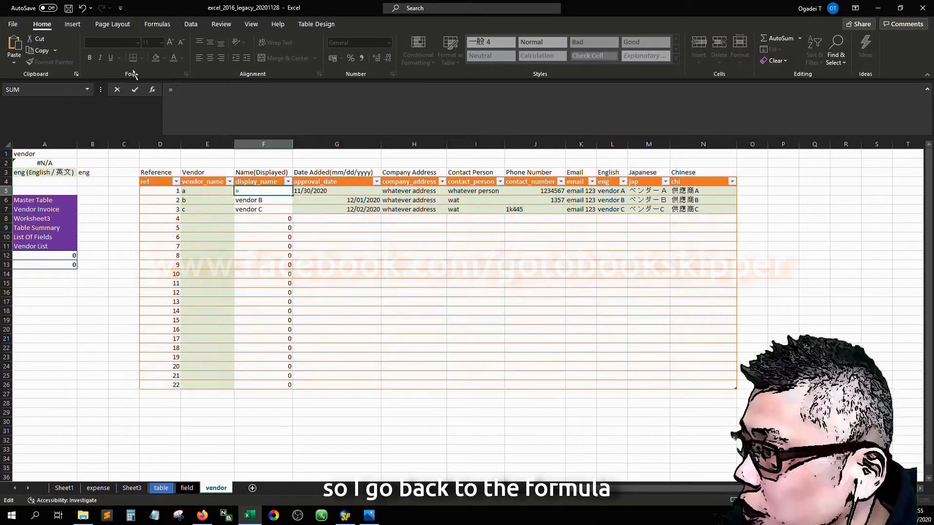
# - Wrap the formula as an IF returning "-" when [@[vendor_name]] is empty, otherwise the pasted INDEX/MATCH expression
pyautogui.write('if(')
pyautogui.click(216, 154)
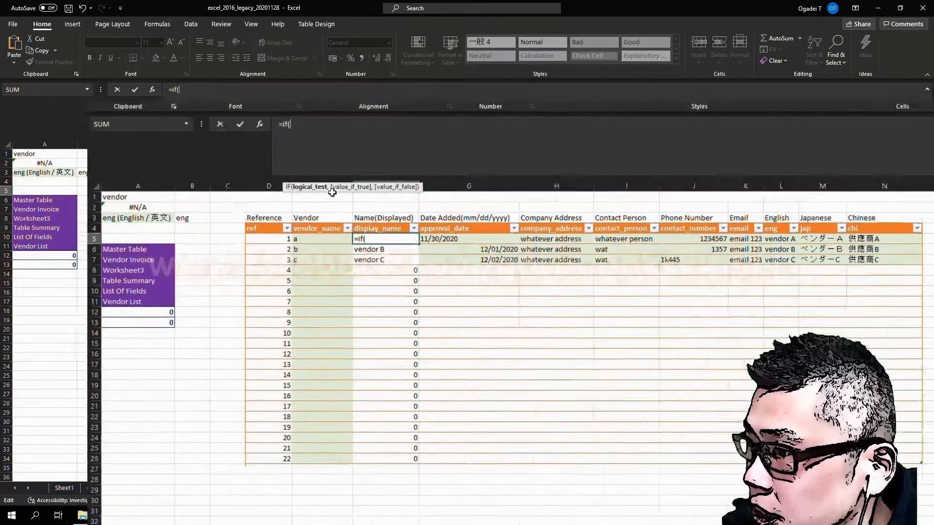
pyautogui.press('Down')
pyautogui.press('Down')
pyautogui.press('Down')
pyautogui.press('Down')
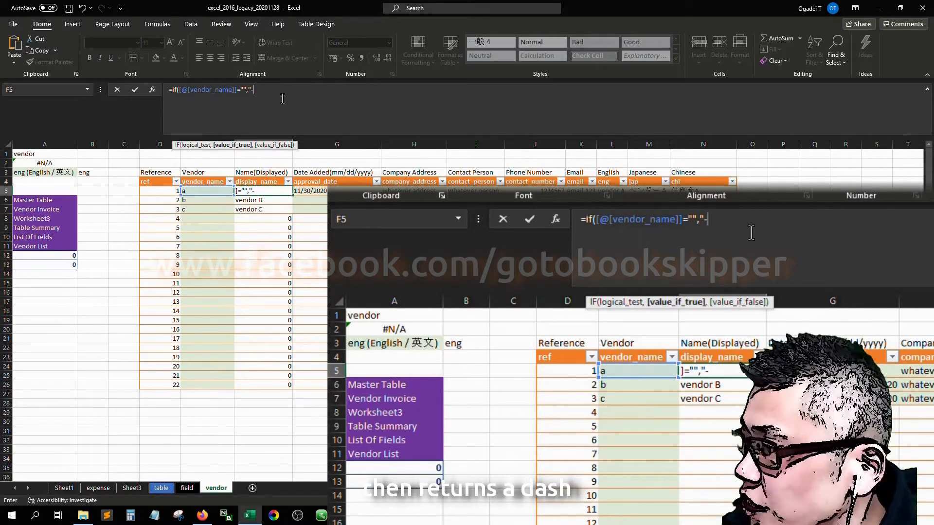
pyautogui.hotkey('ctrl', 'v')
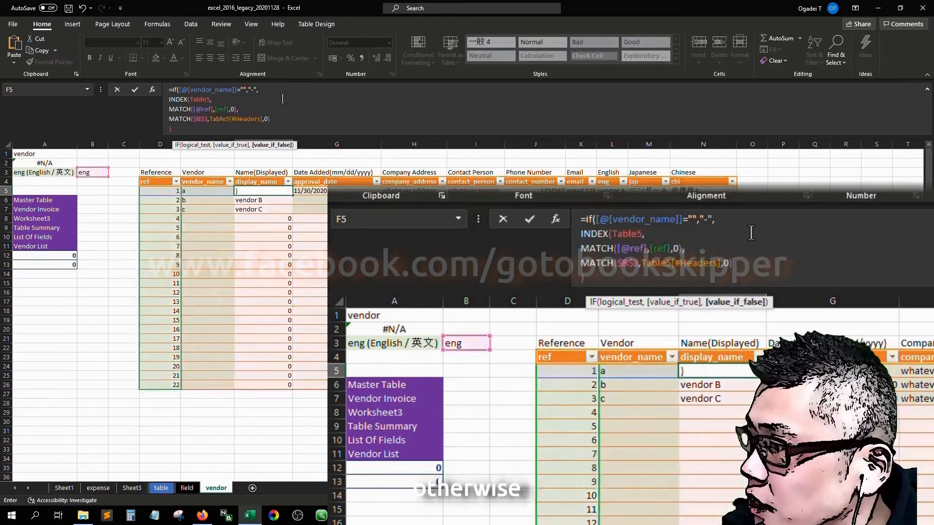
pyautogui.write(')')
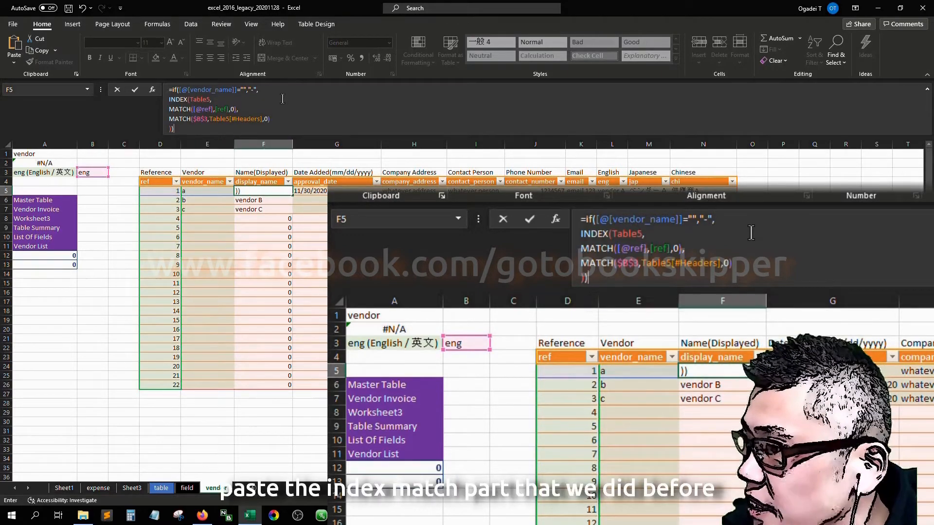
pyautogui.press('Return')
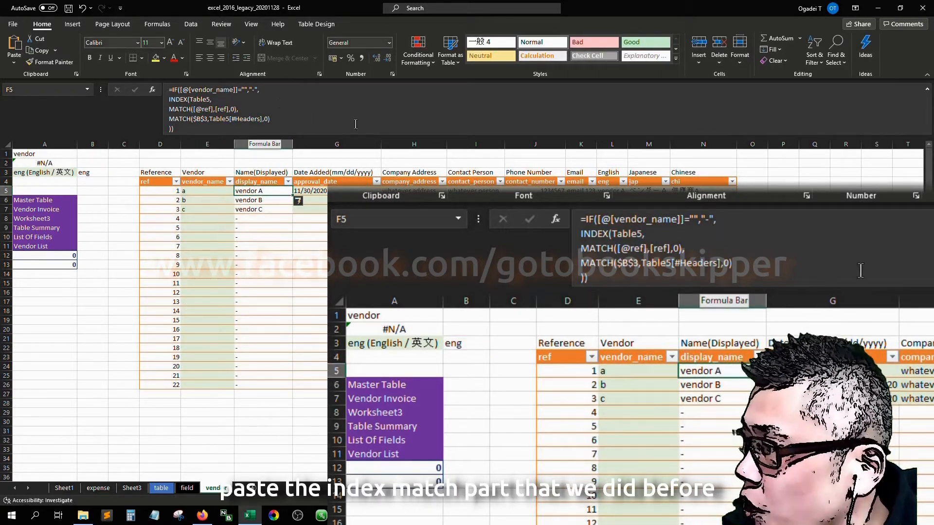
pyautogui.click(209, 98)
pyautogui.press('Home')
pyautogui.write('[]')
pyautogui.press('Left')
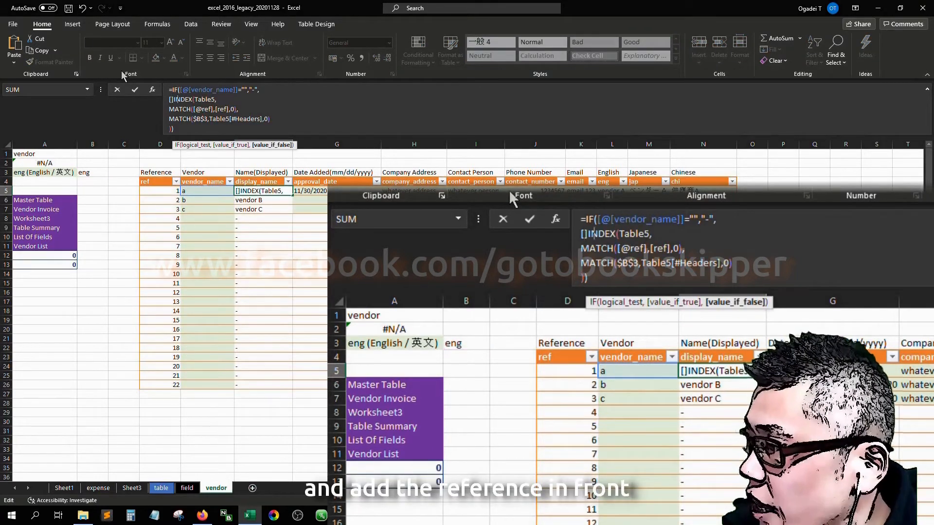
pyautogui.write('@ref')
pyautogui.press('Right')
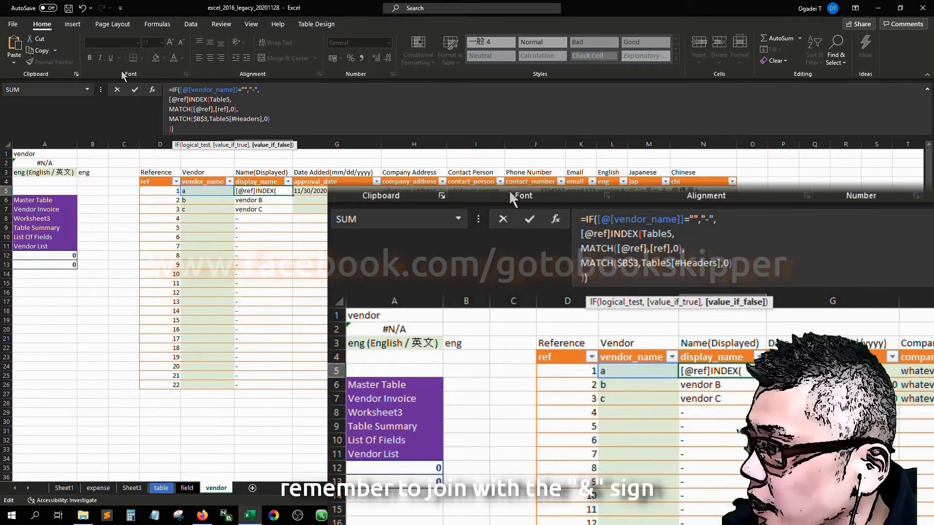
pyautogui.write('&')
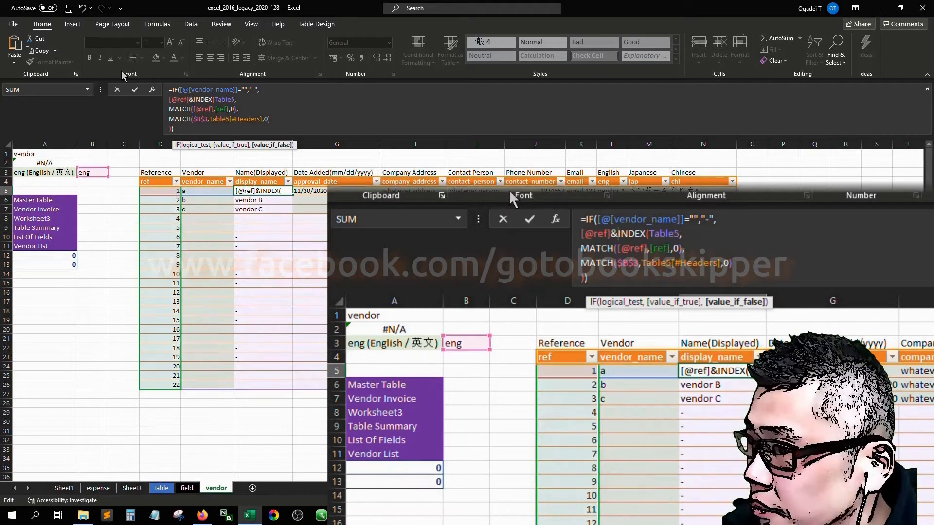
pyautogui.press('Return')
pyautogui.press('Up')
pyautogui.press('Up')
pyautogui.press('Down')
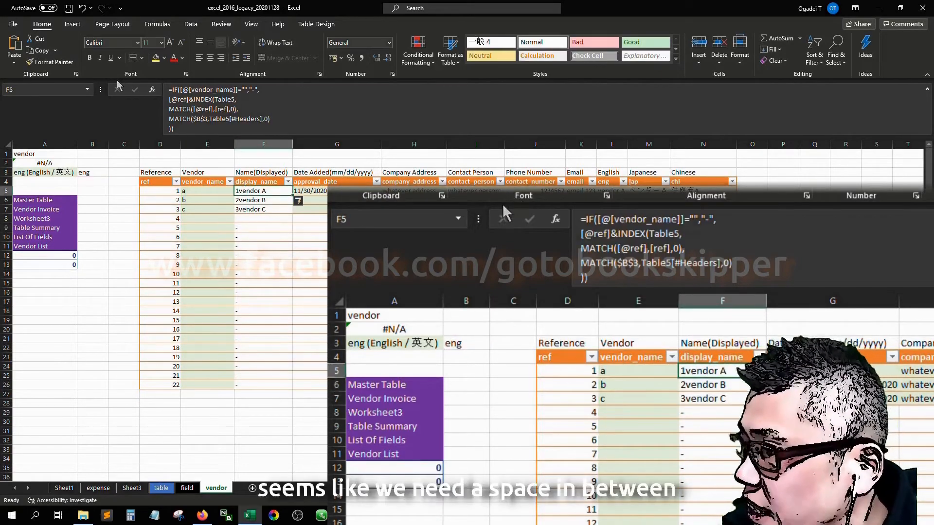
pyautogui.click(195, 101)
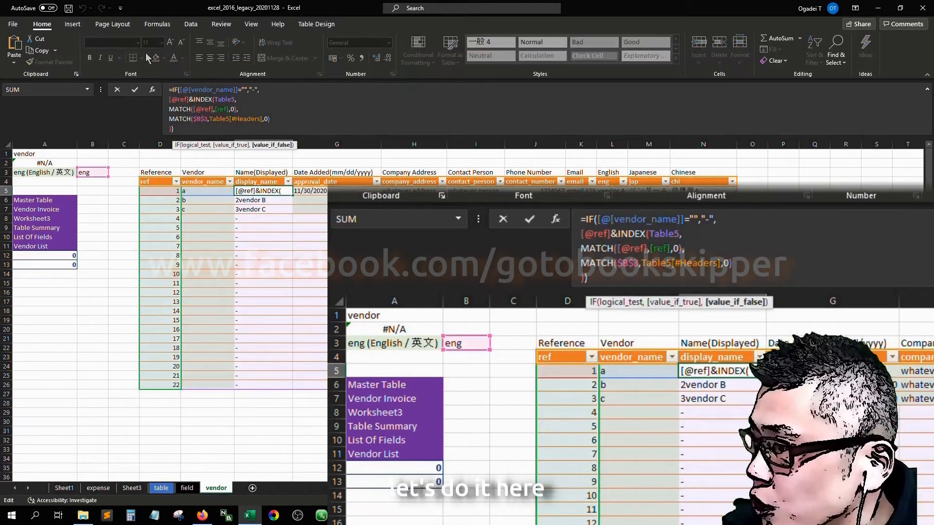
pyautogui.write('"')
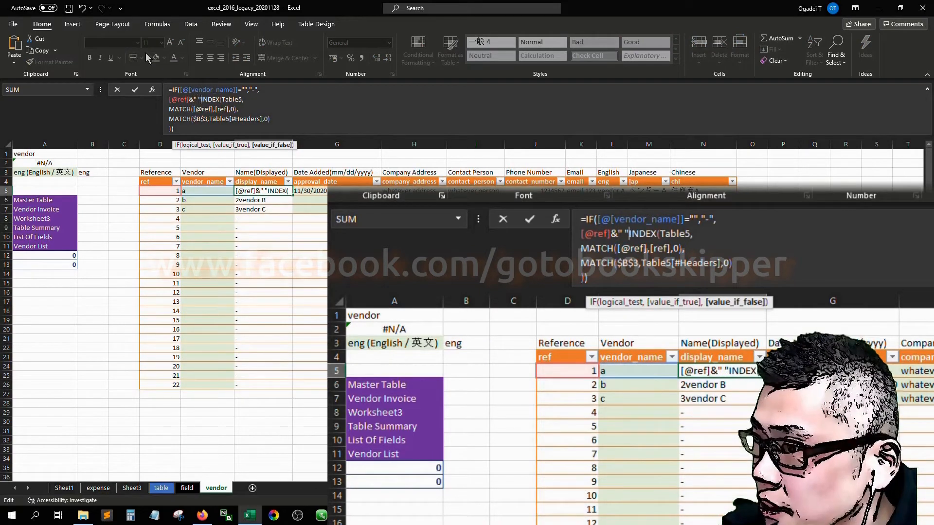
pyautogui.write(' "&')
pyautogui.press('Return')
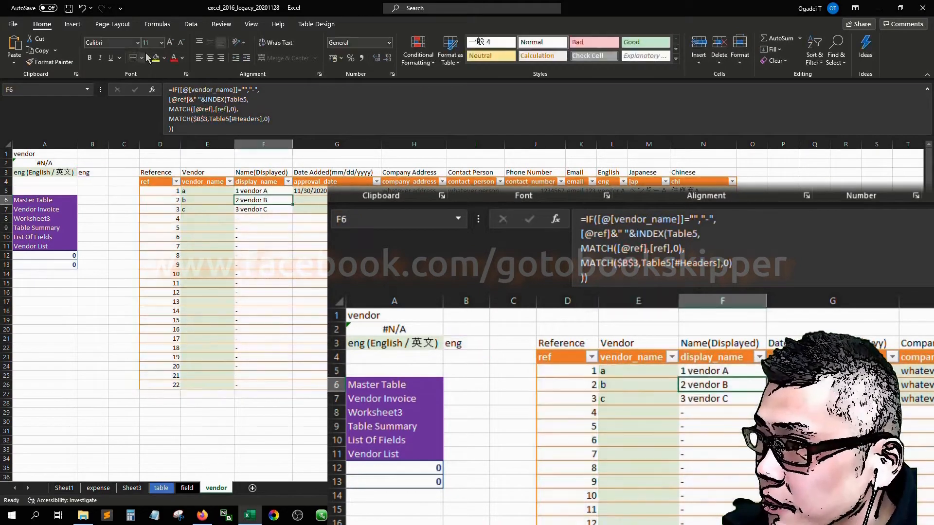
# - Change the separator in the display_name formula to " | " between the reference and the vendor name
pyautogui.click(198, 102)
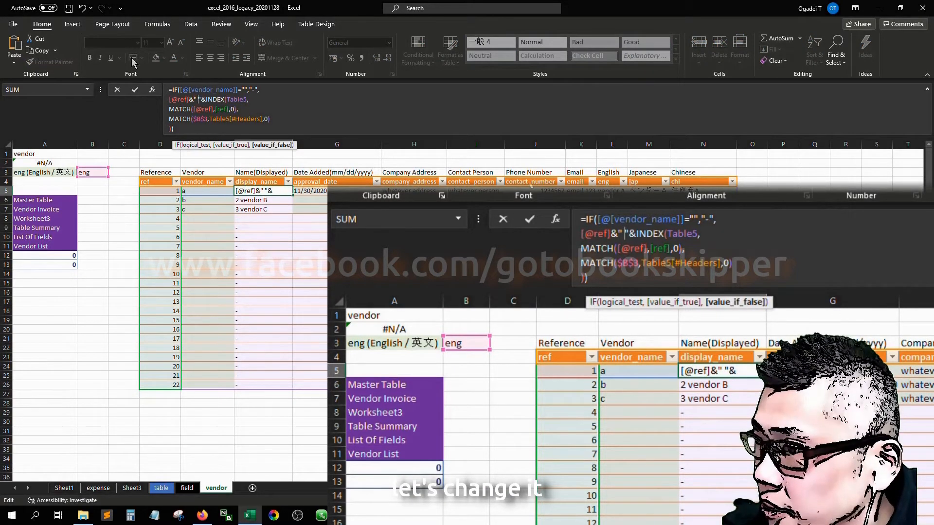
pyautogui.write('|')
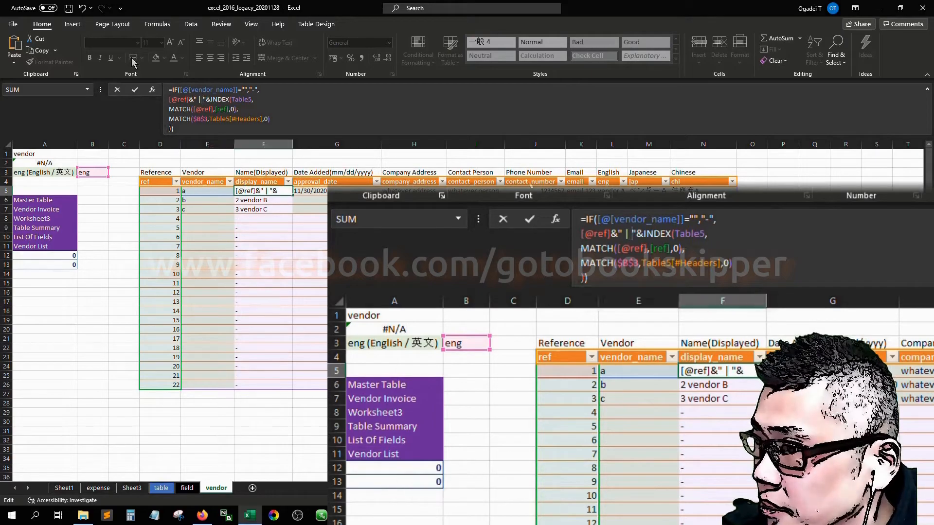
pyautogui.press('Return')
pyautogui.press('Down')
pyautogui.press('Down')
pyautogui.press('Down')
pyautogui.press('Down')
pyautogui.press('Down')
pyautogui.press('Down')
pyautogui.press('Up')
pyautogui.press('Up')
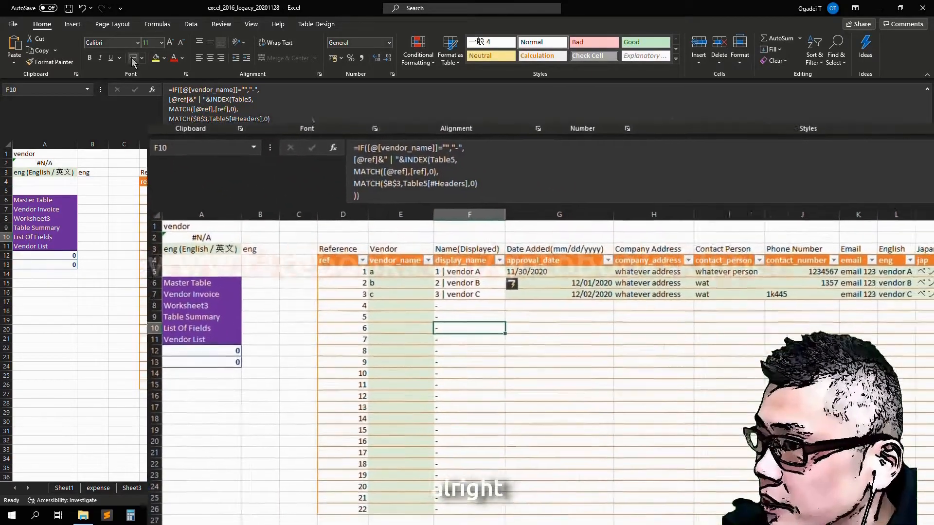